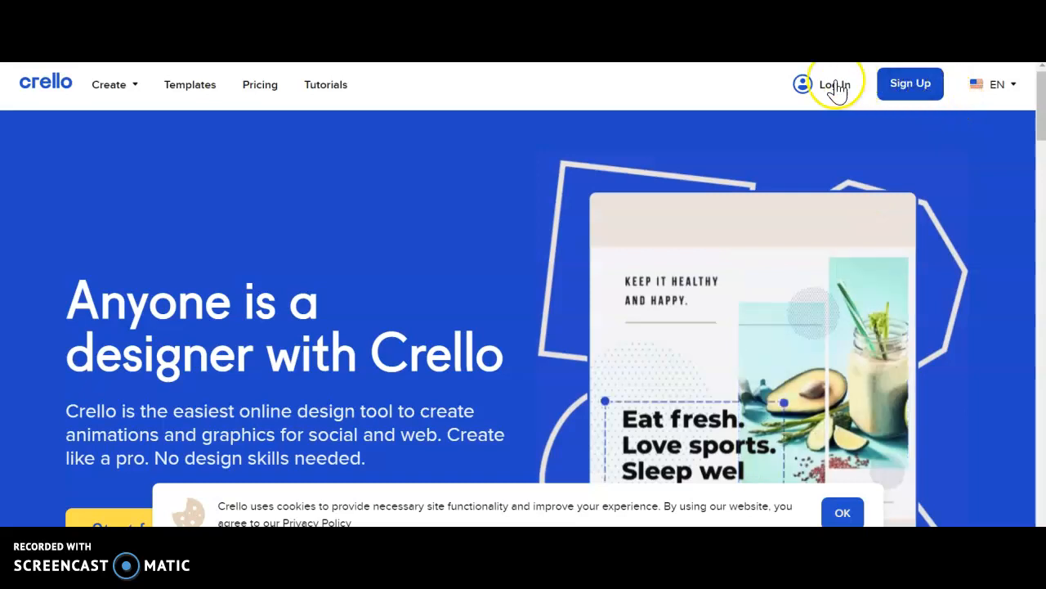
- Sign up for a free Crello account using Google
click(912, 85)
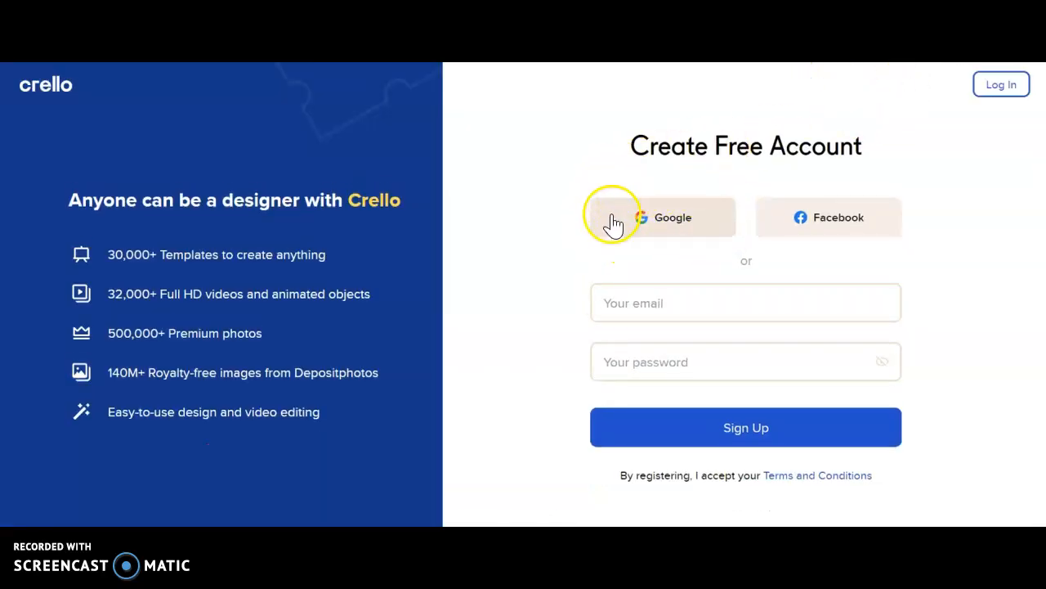
click(668, 219)
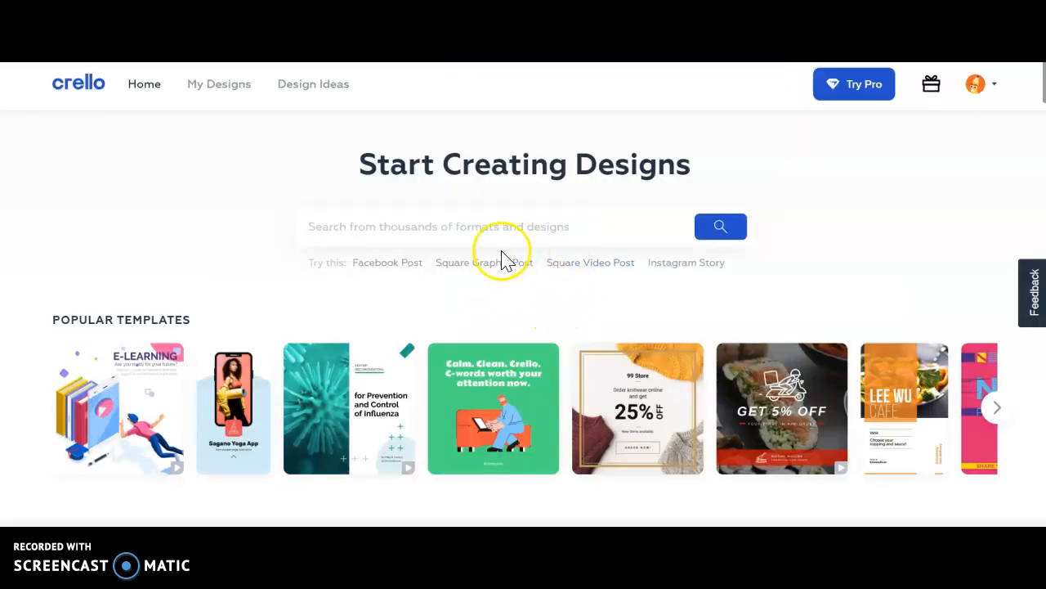
- Switch to Outlook, view Crello's confirmation-link and welcome emails, and minimize the mailbox window
click(408, 532)
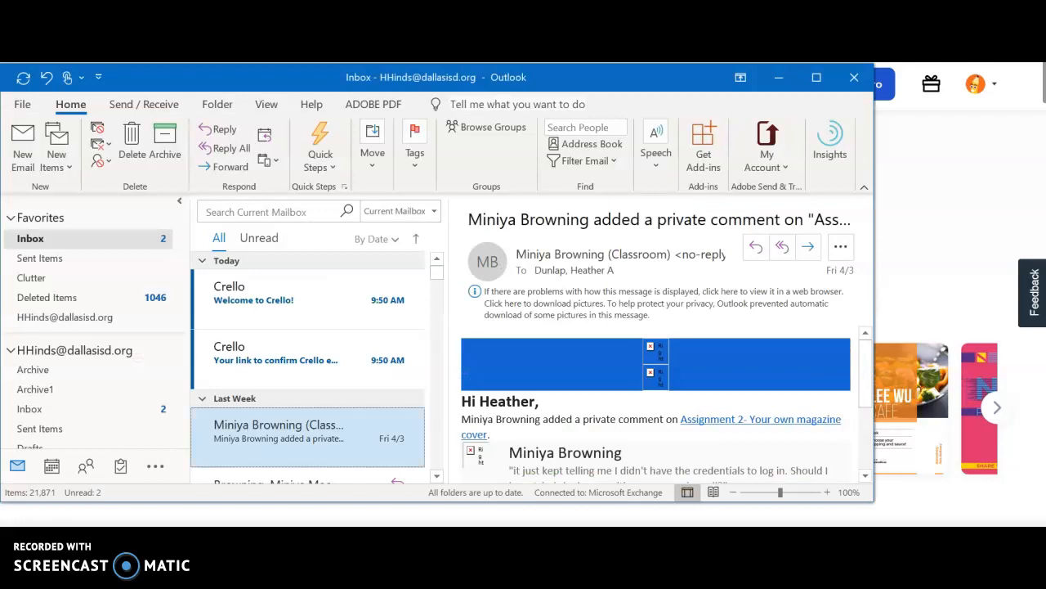
click(255, 362)
click(260, 313)
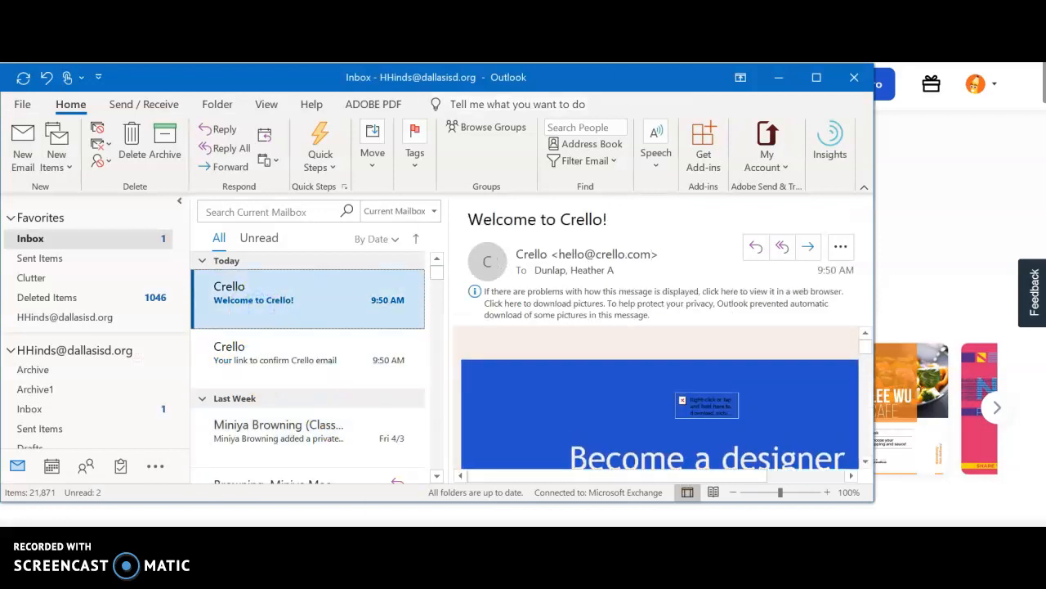
click(776, 77)
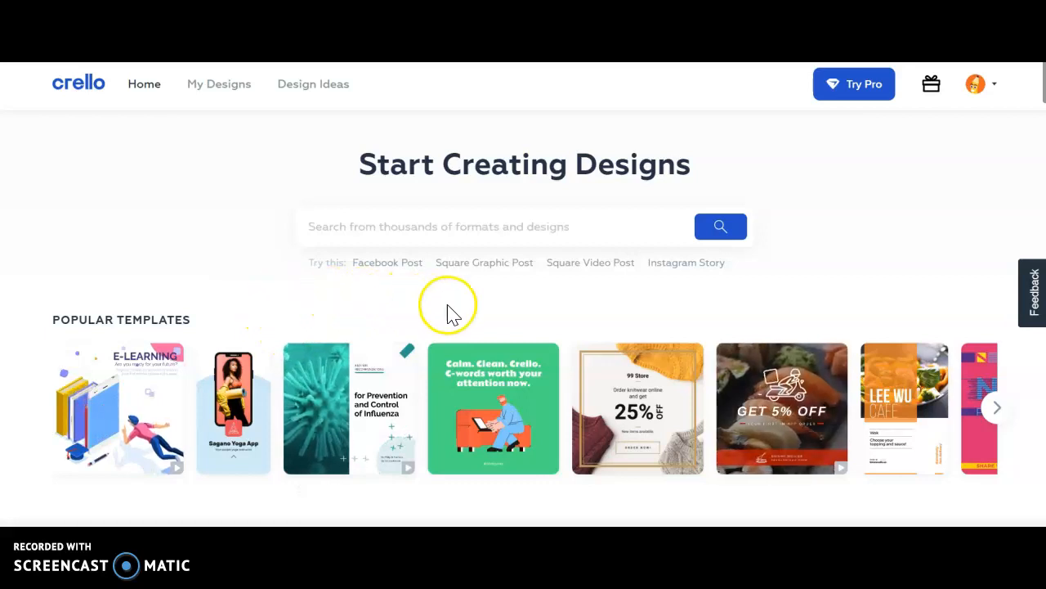
- Find the Twitter Ad format, 1600 x 400 px, among the social media formats and start a new blank design with it
scroll(482, 319, down, 1)
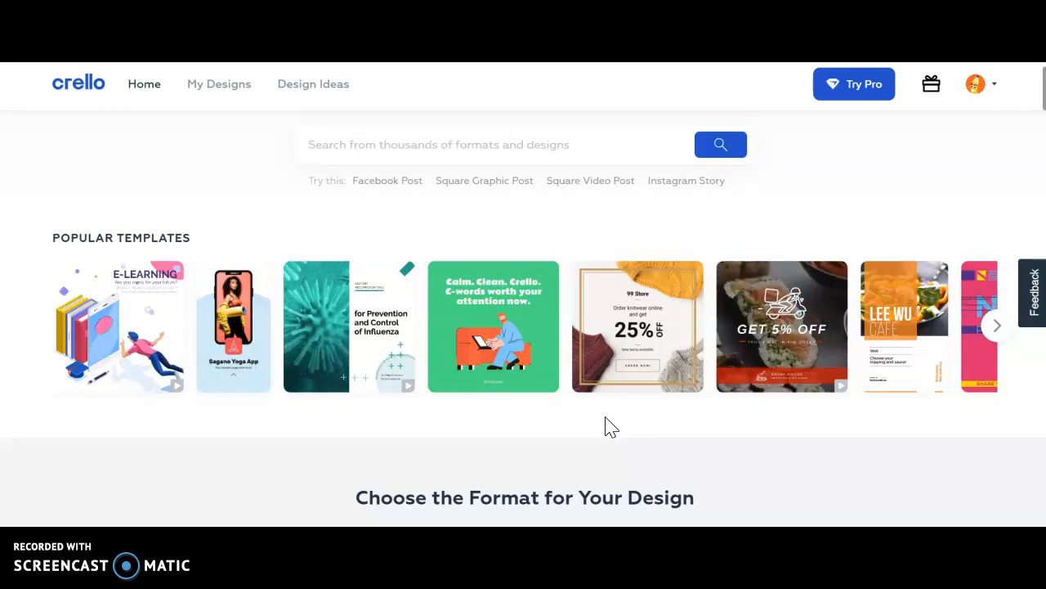
scroll(602, 425, down, 3)
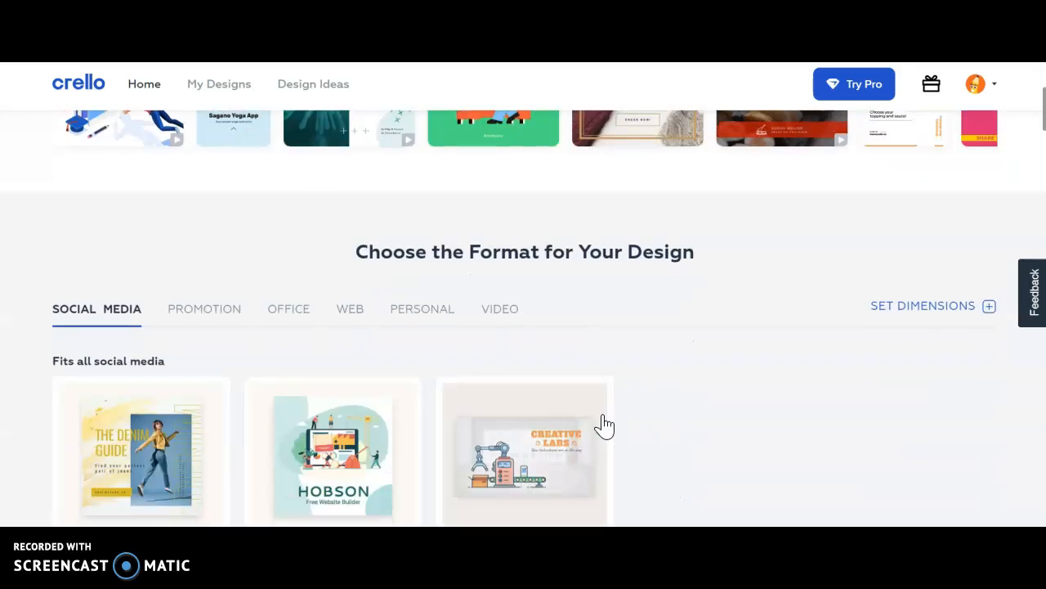
scroll(589, 410, down, 2)
scroll(585, 409, down, 5)
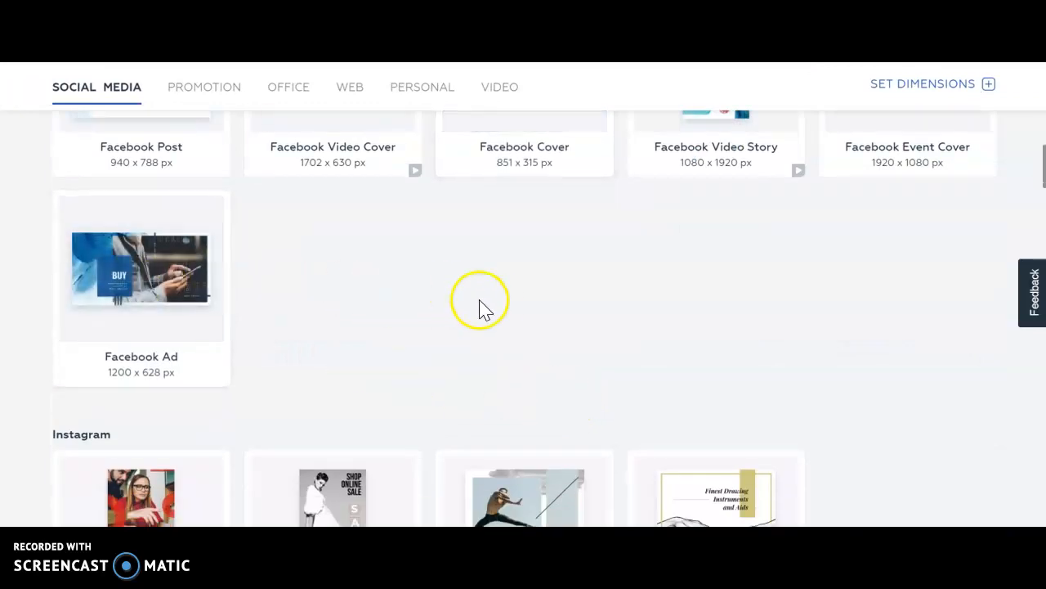
scroll(491, 311, up, 2)
scroll(532, 318, down, 5)
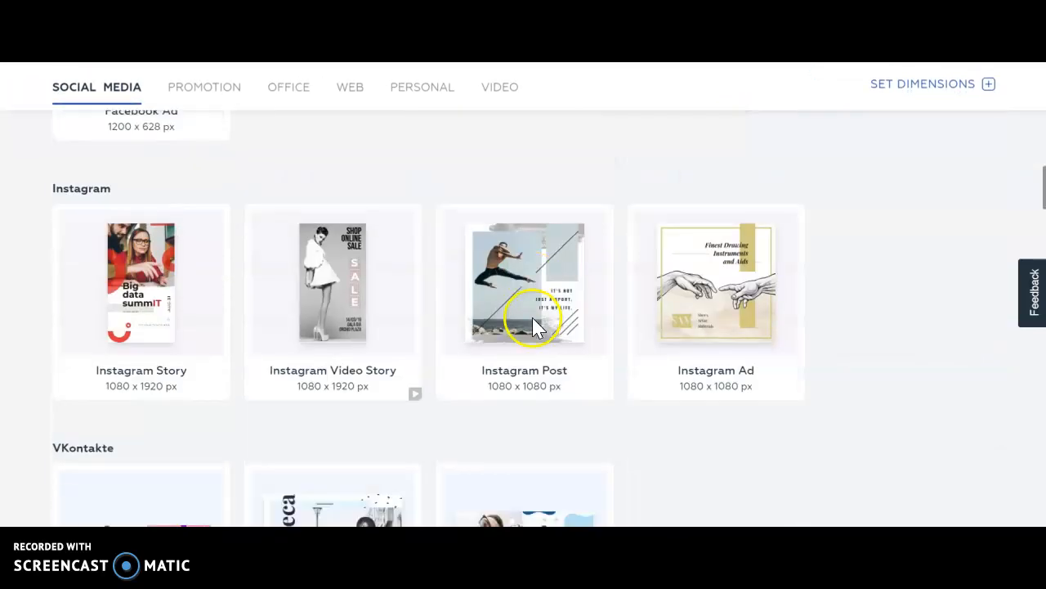
scroll(532, 278, down, 3)
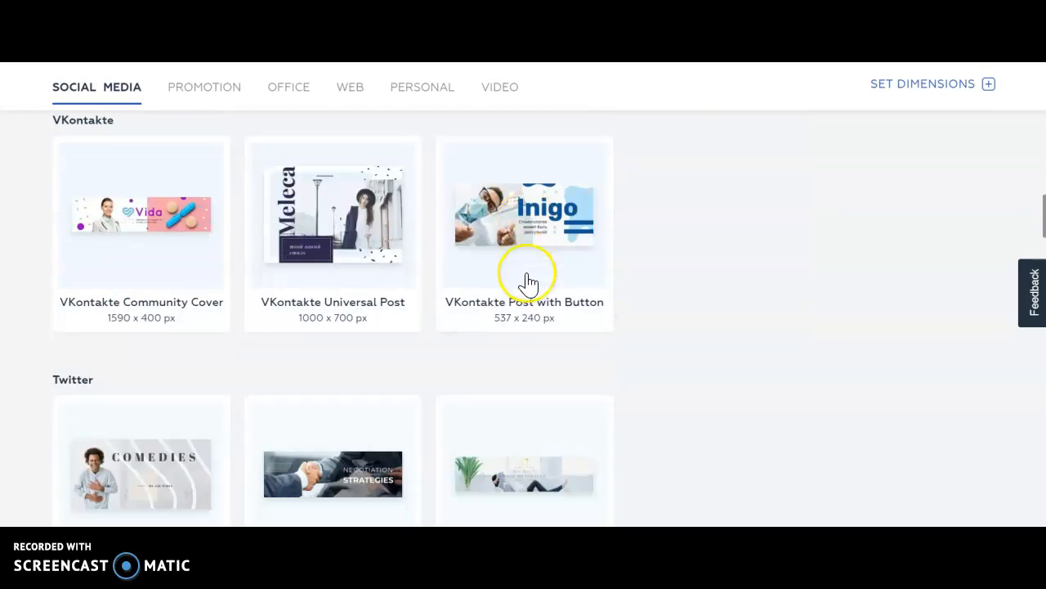
scroll(322, 275, down, 1)
scroll(327, 275, down, 2)
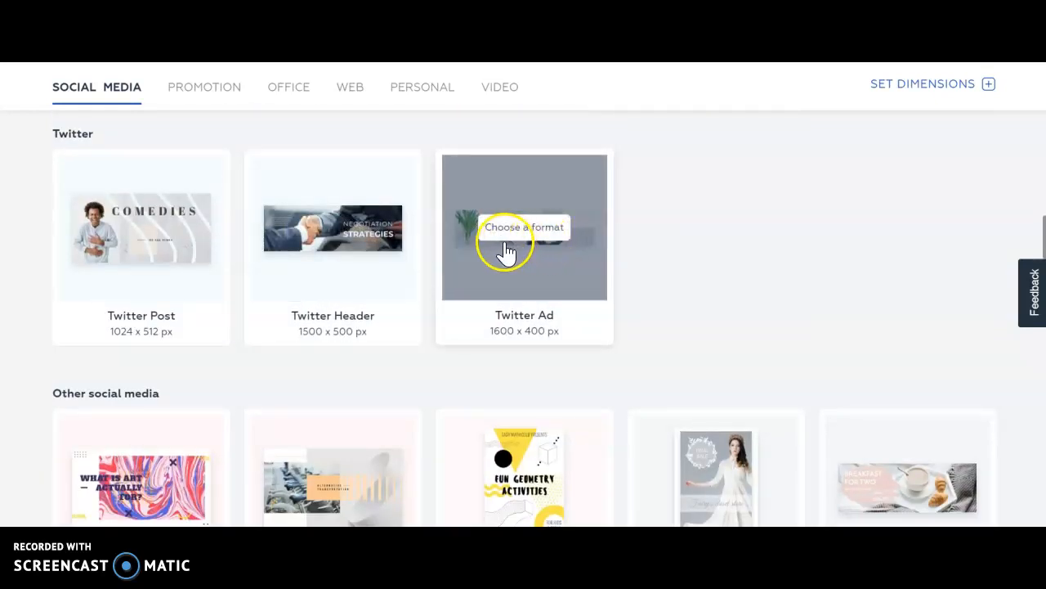
scroll(973, 301, down, 1)
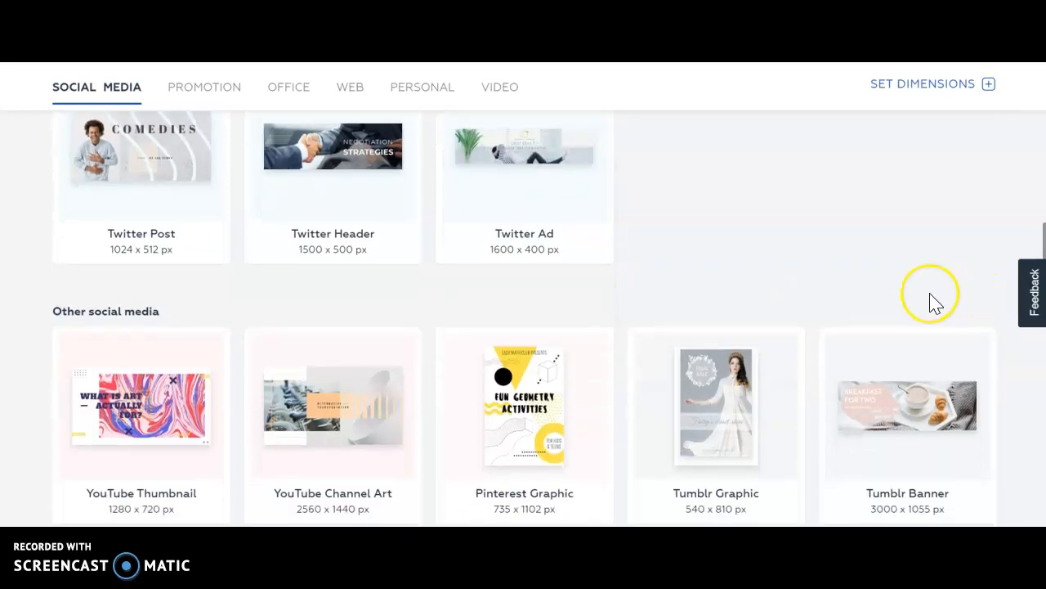
click(537, 185)
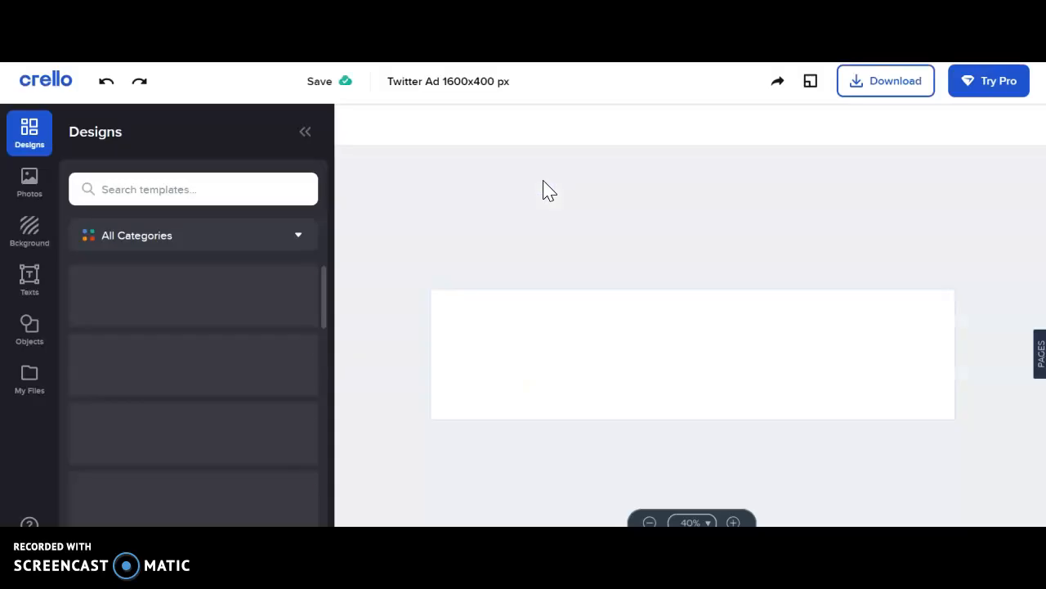
click(515, 184)
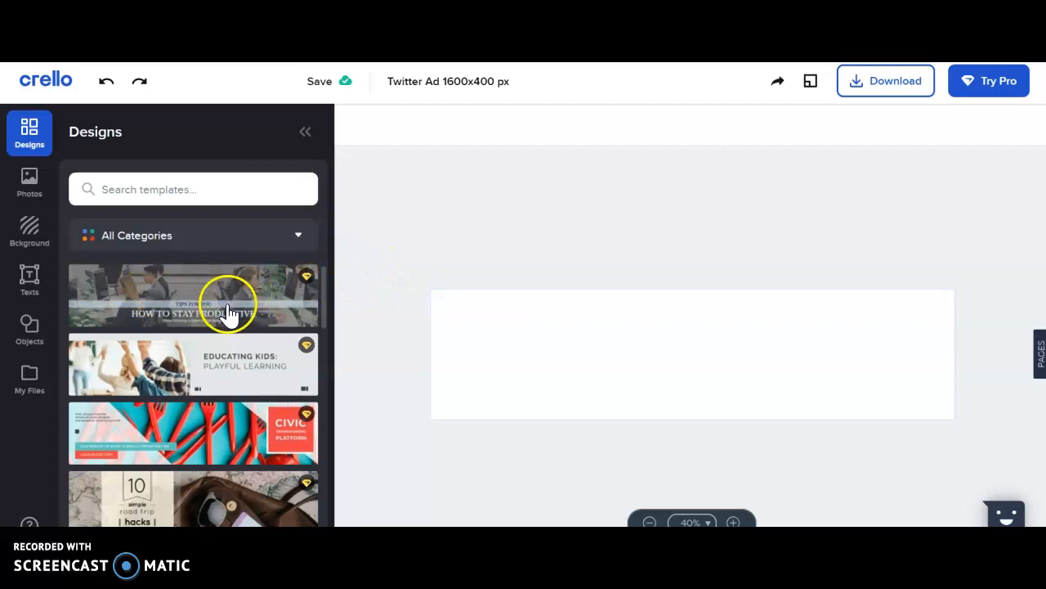
- Browse the design templates and apply the dark wood RESTAURANT template with the tagline "For lovers of healthy food"
scroll(226, 313, down, 3)
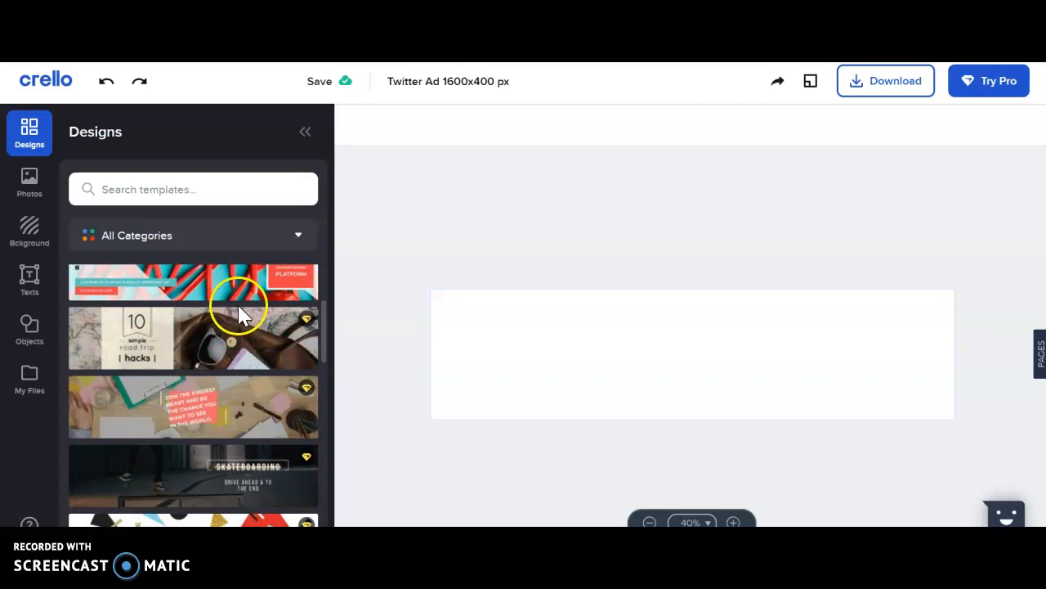
scroll(240, 314, down, 5)
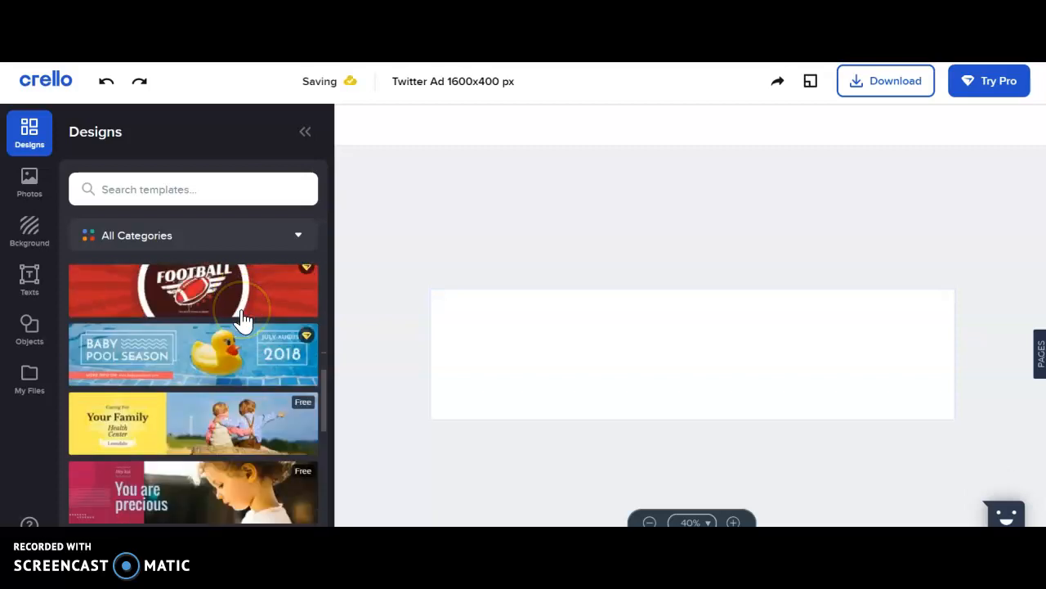
scroll(244, 320, down, 12)
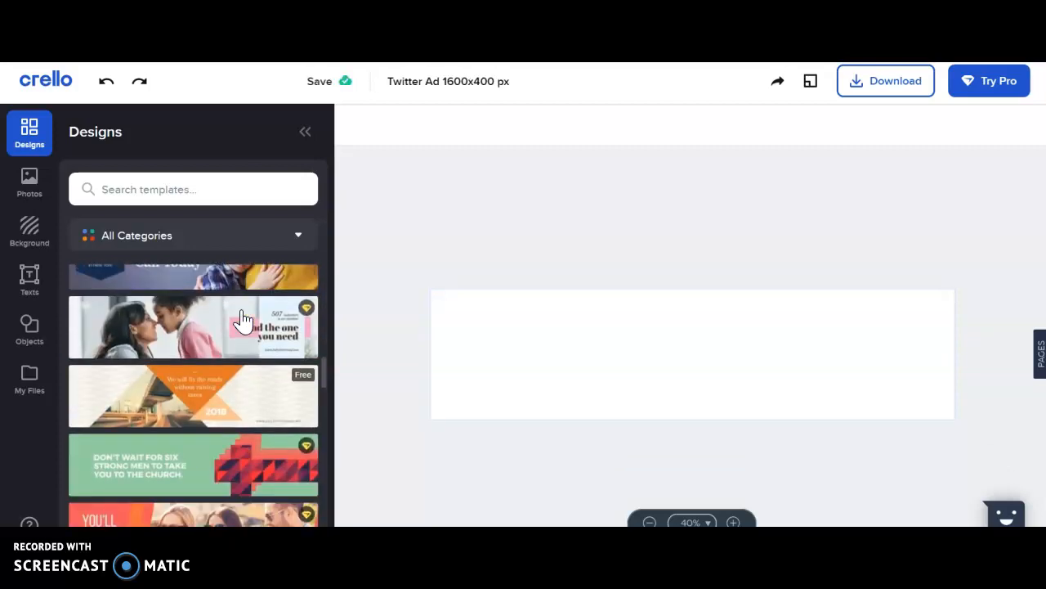
scroll(244, 319, down, 2)
scroll(243, 320, down, 12)
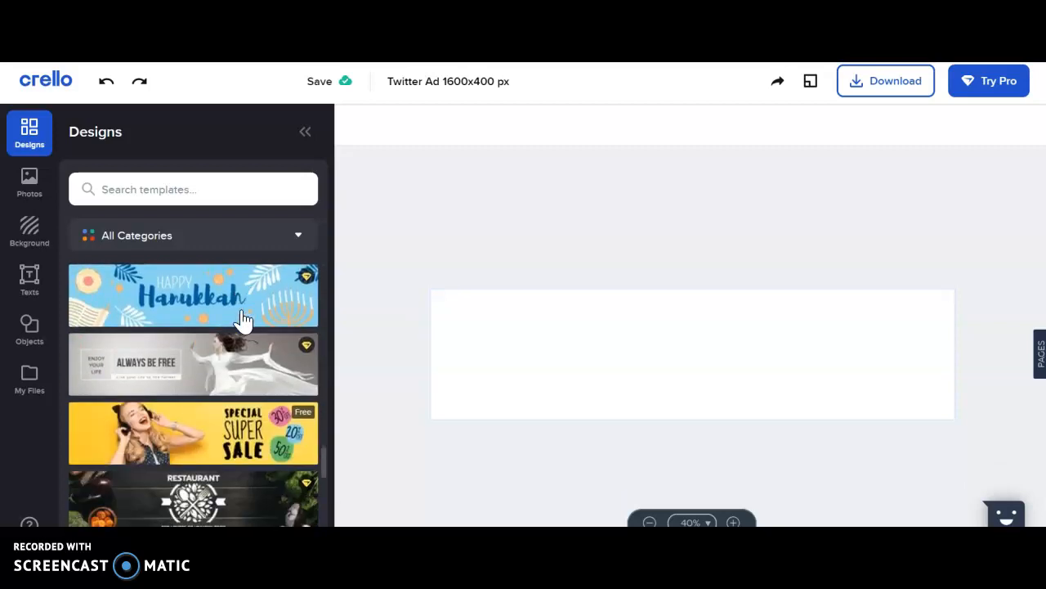
scroll(244, 320, down, 3)
scroll(243, 319, down, 3)
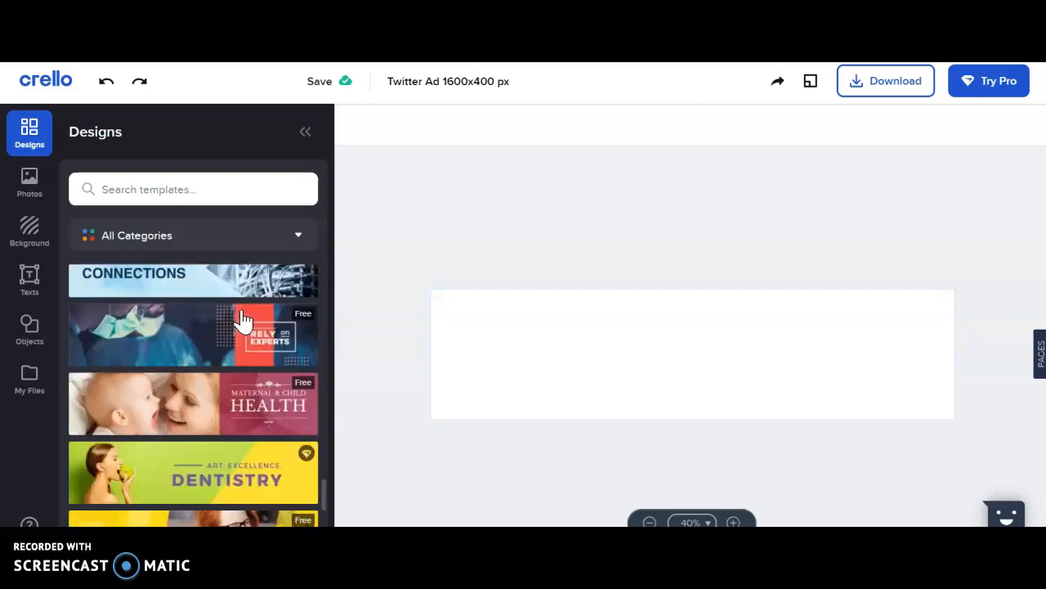
scroll(233, 321, down, 3)
scroll(231, 321, down, 2)
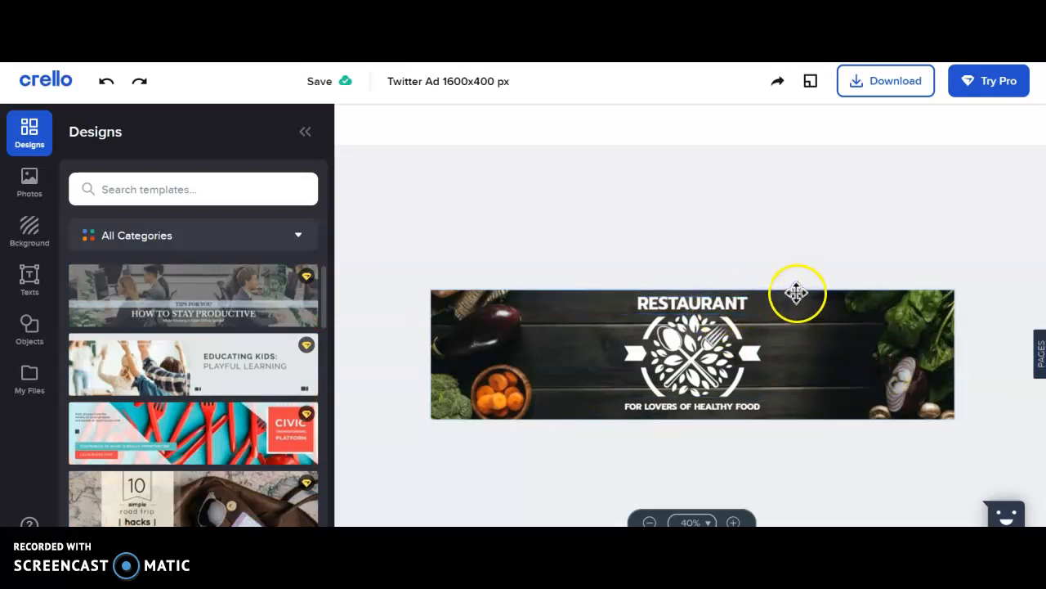
- Replace the RESTAURANT heading with "Zorba's Greek" and select the word HEALTHY in the tagline
click(720, 299)
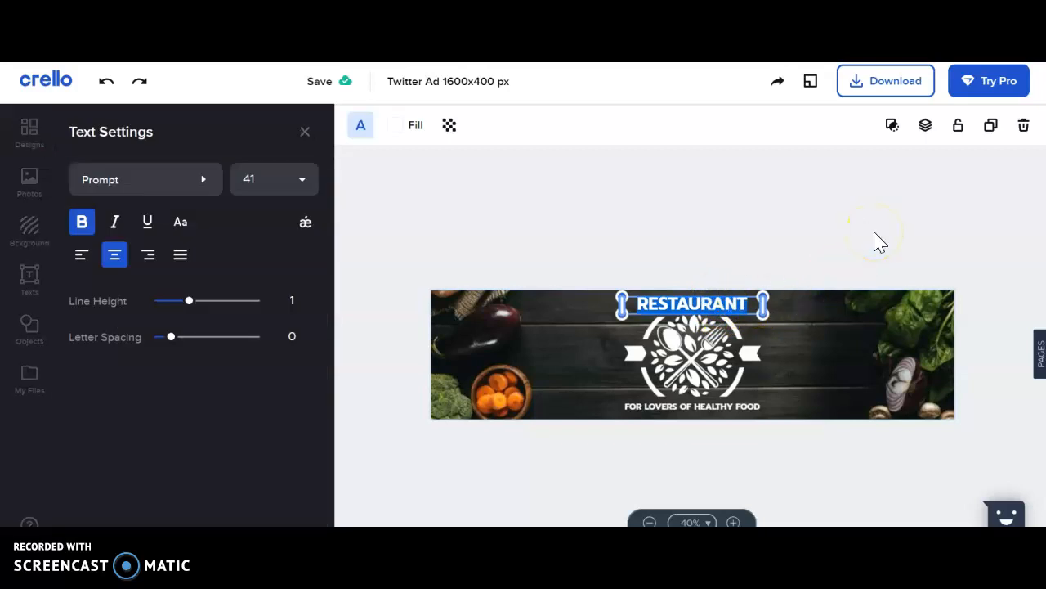
text(Zorba's Greek)
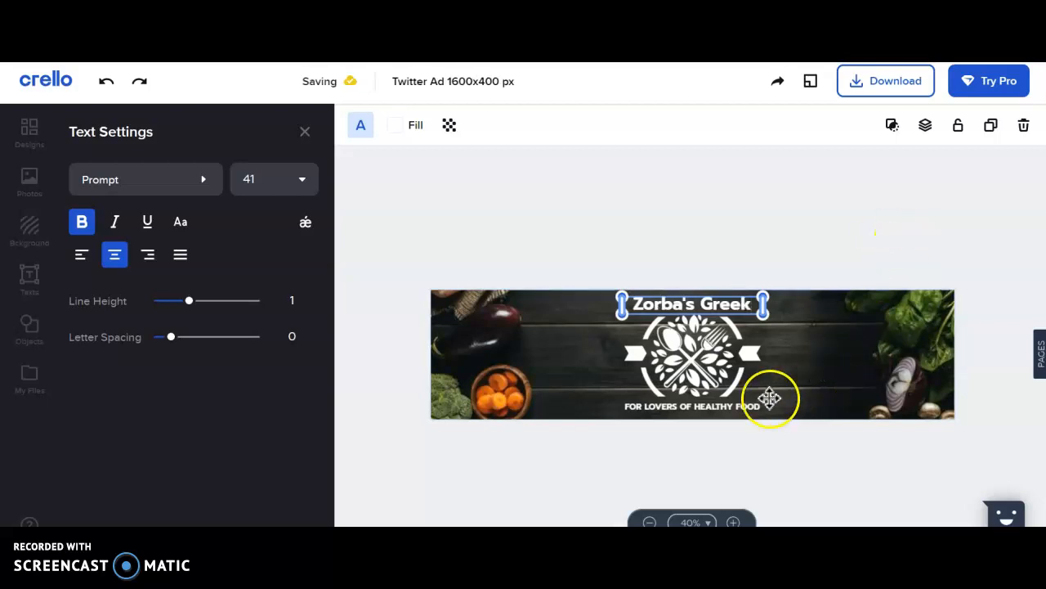
double_click(717, 409)
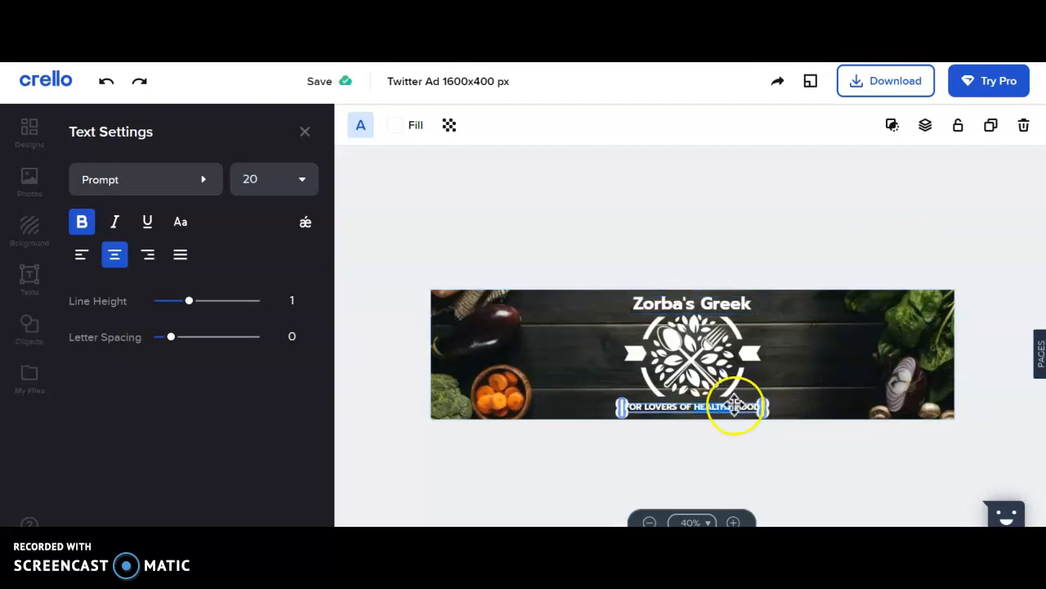
click(822, 366)
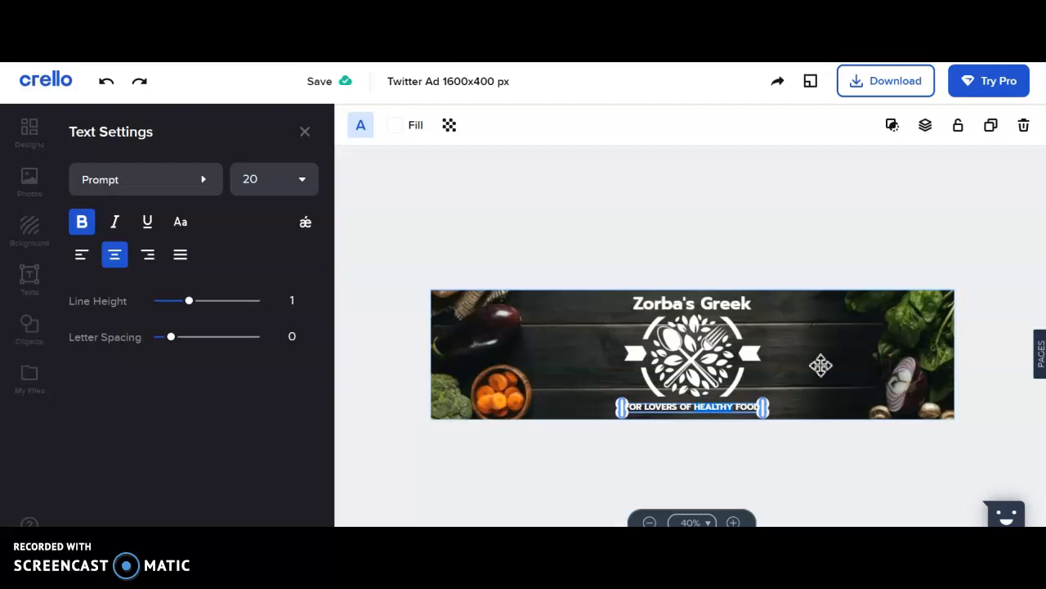
- Open a new browser page and search Google for "zorba's greek"
key(ctrl+t)
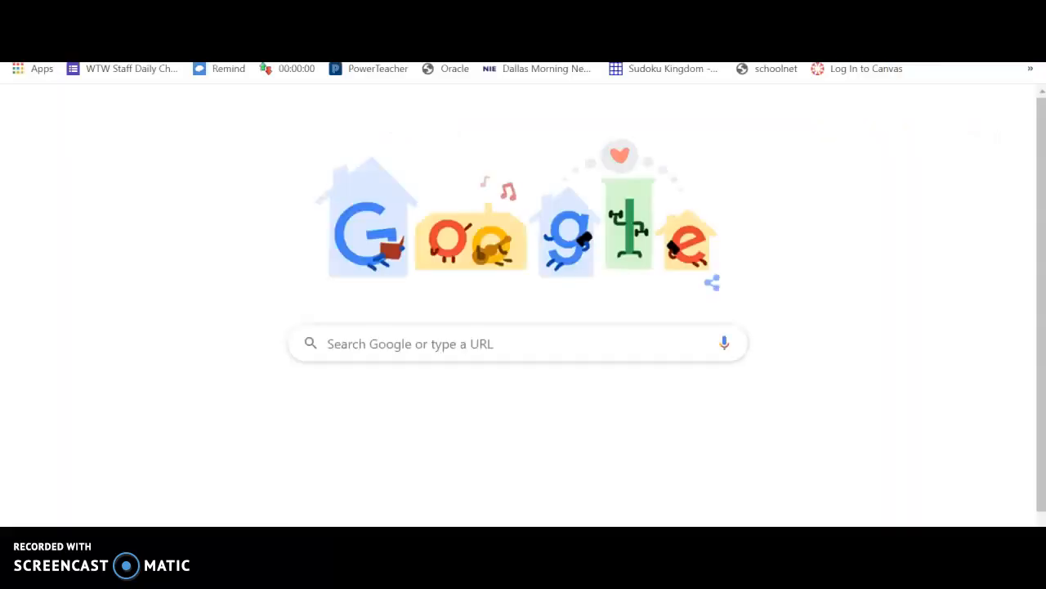
click(461, 345)
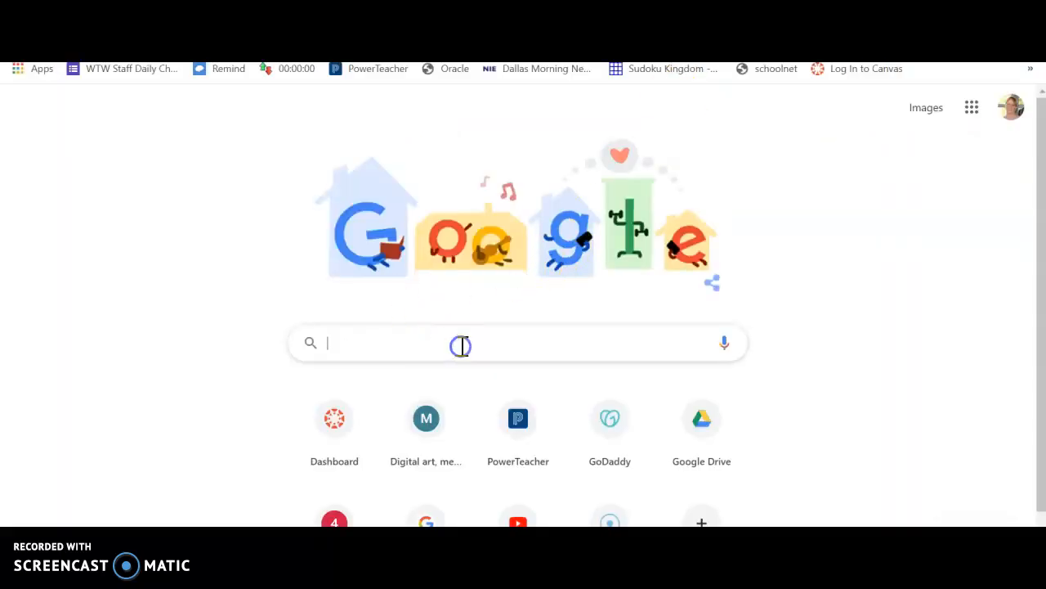
text(zorba)
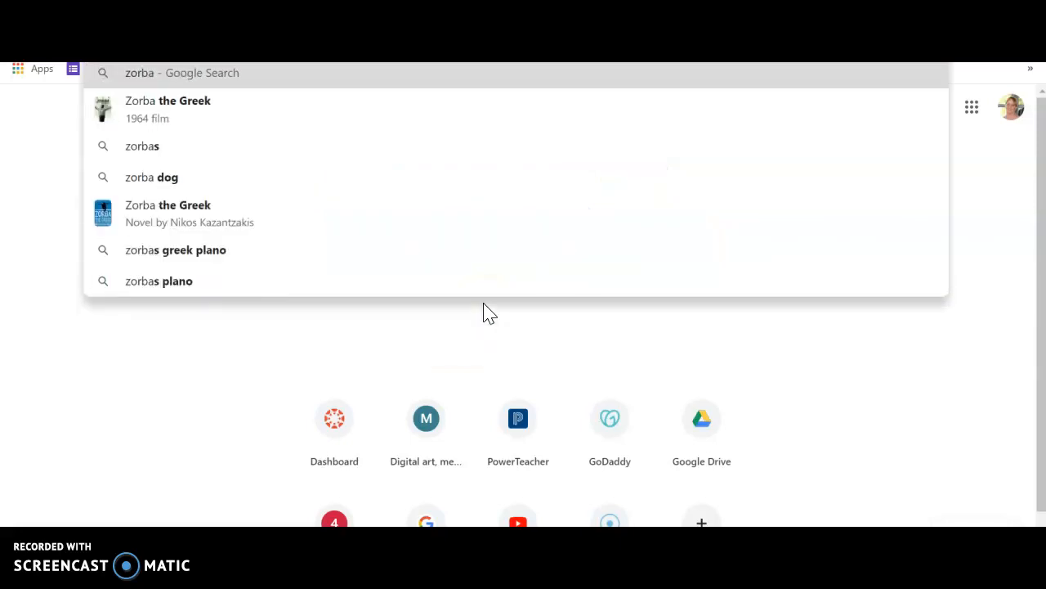
text('s greek)
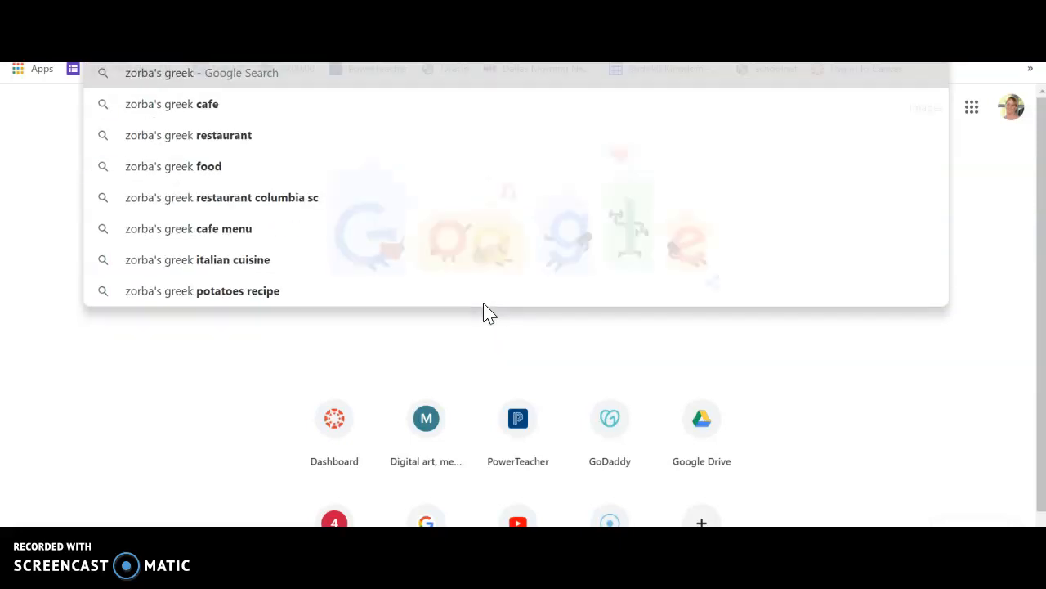
key(Return)
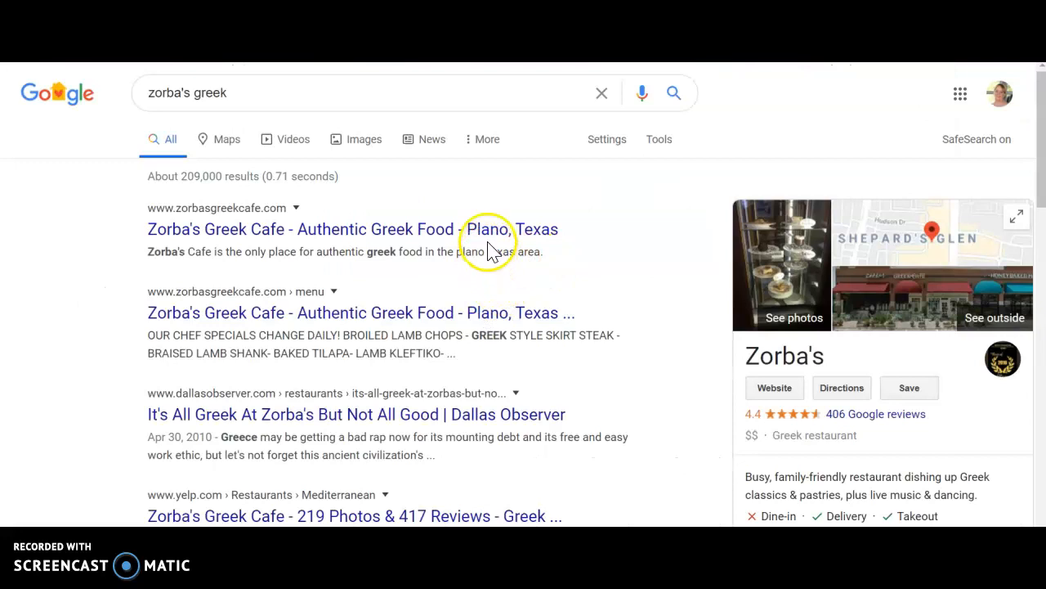
- Open the Zorba's Greek Cafe website from the search results and look through its home page details
click(482, 232)
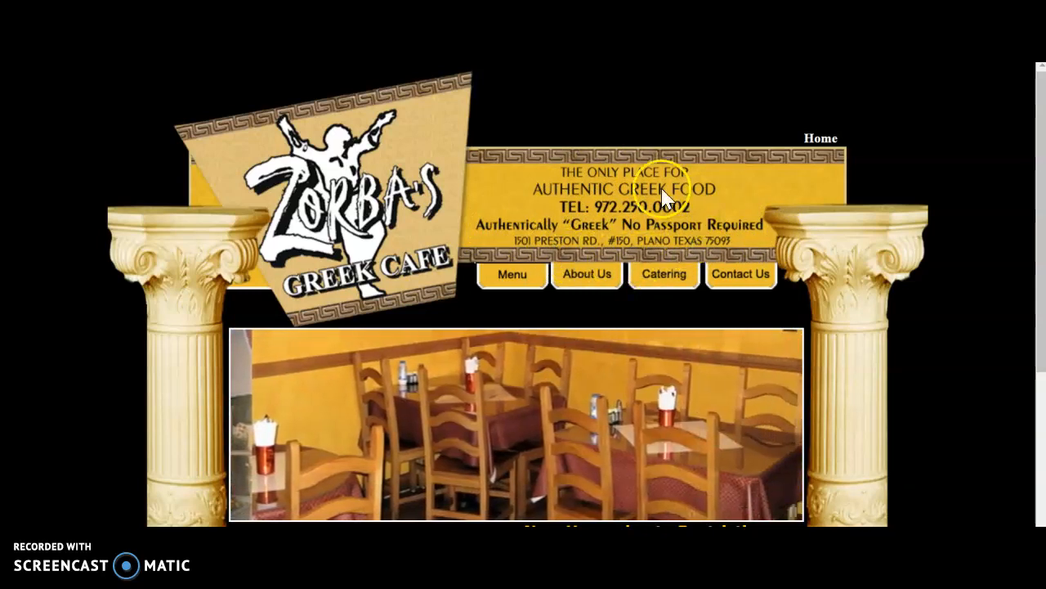
scroll(605, 213, down, 3)
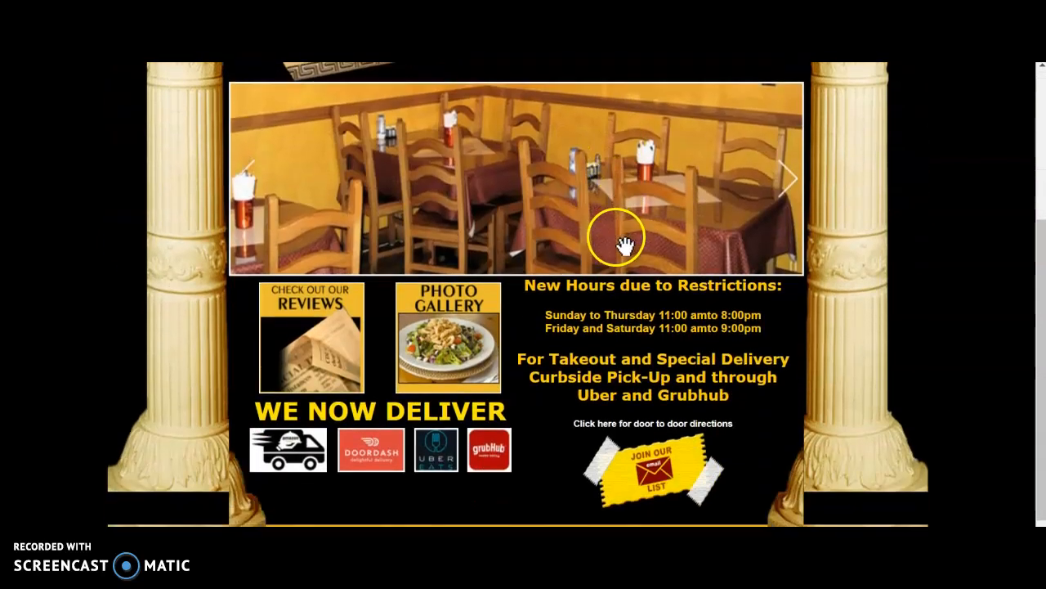
scroll(654, 260, down, 1)
scroll(643, 264, up, 4)
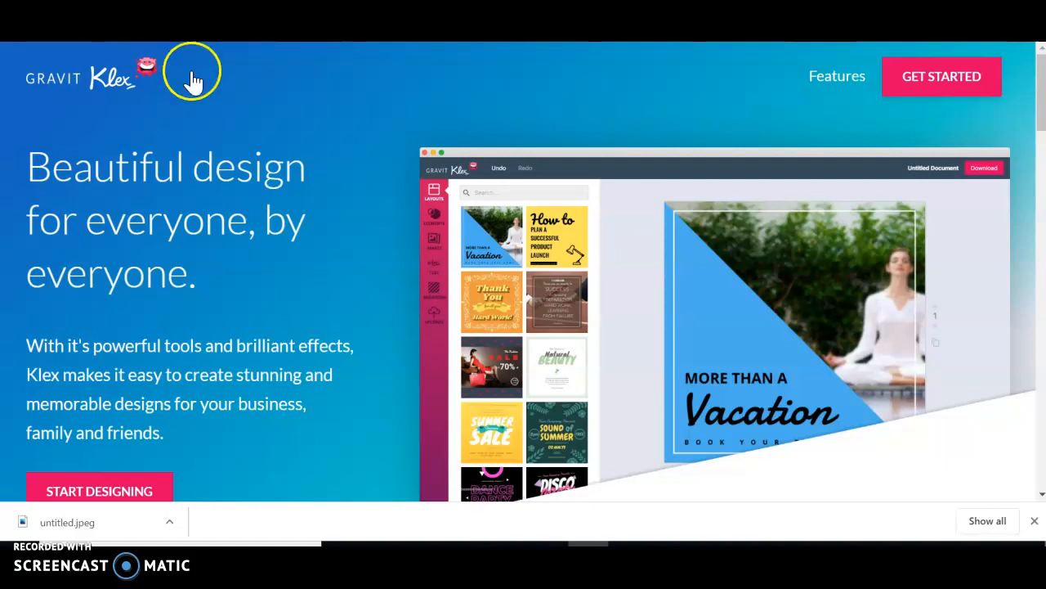
- Switch to the Gravit Klex site, start designing there, and dismiss the browser's download bar
scroll(286, 157, down, 1)
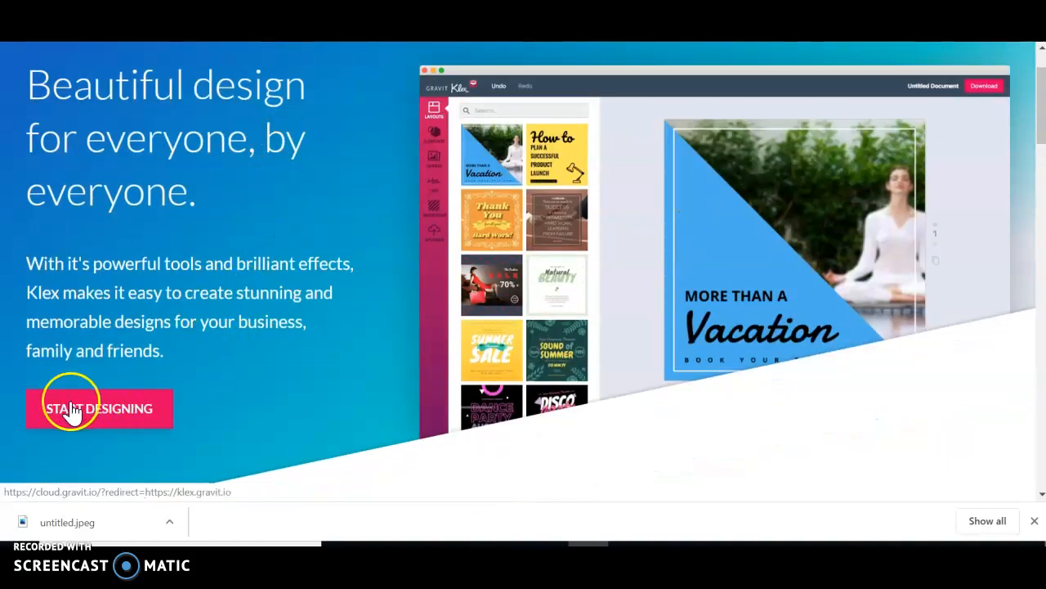
click(129, 409)
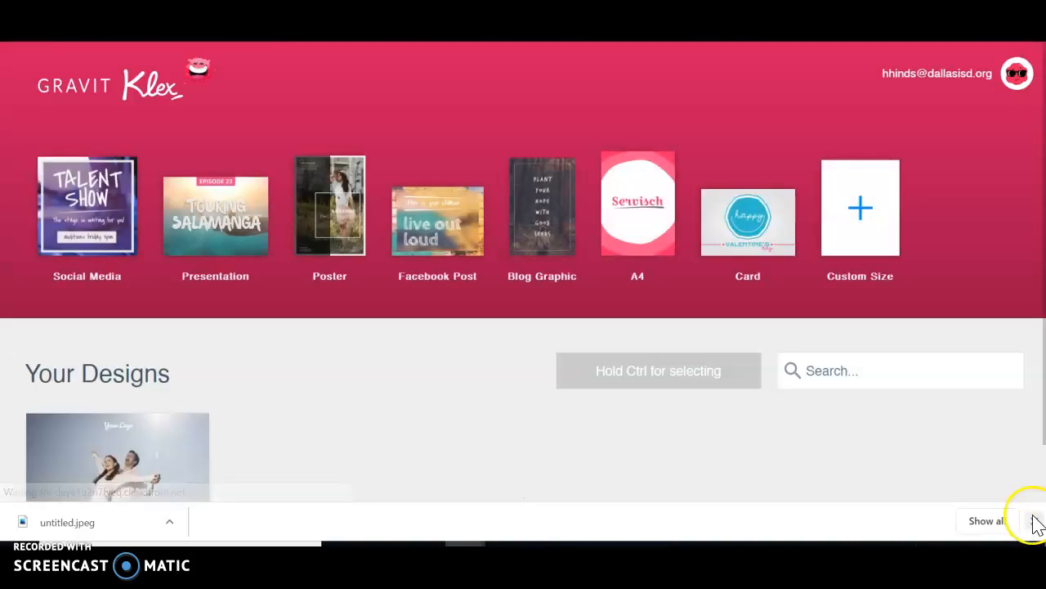
click(1034, 521)
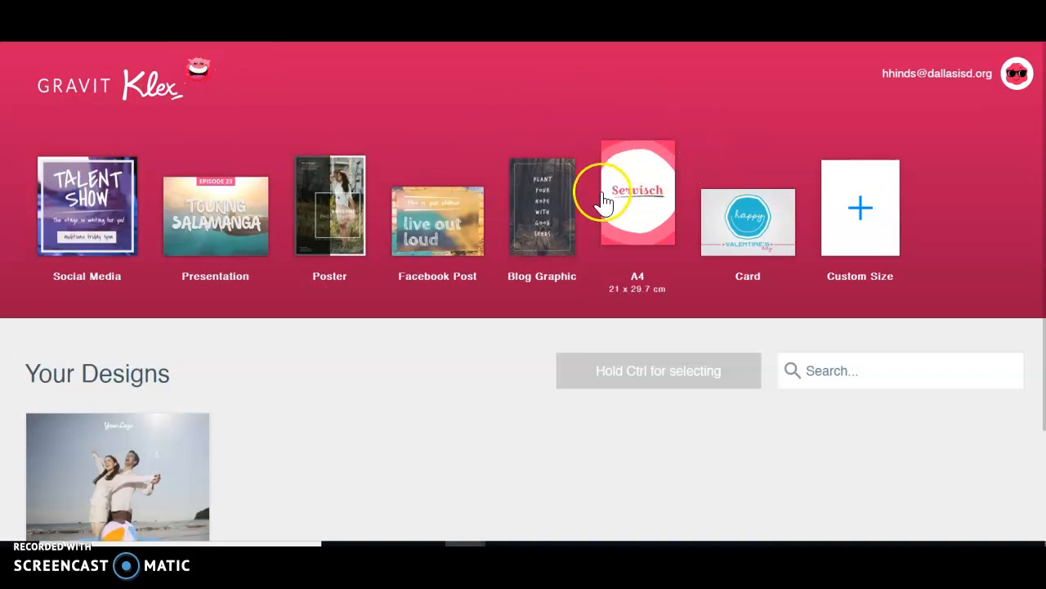
- Start a new Card design and look through the available card layouts
click(753, 219)
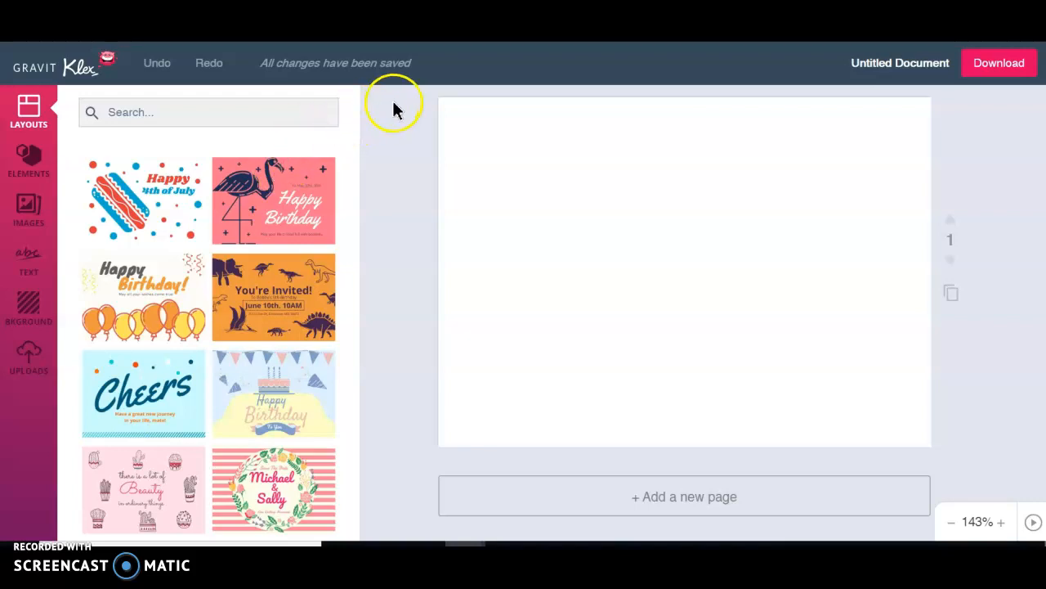
scroll(187, 233, down, 10)
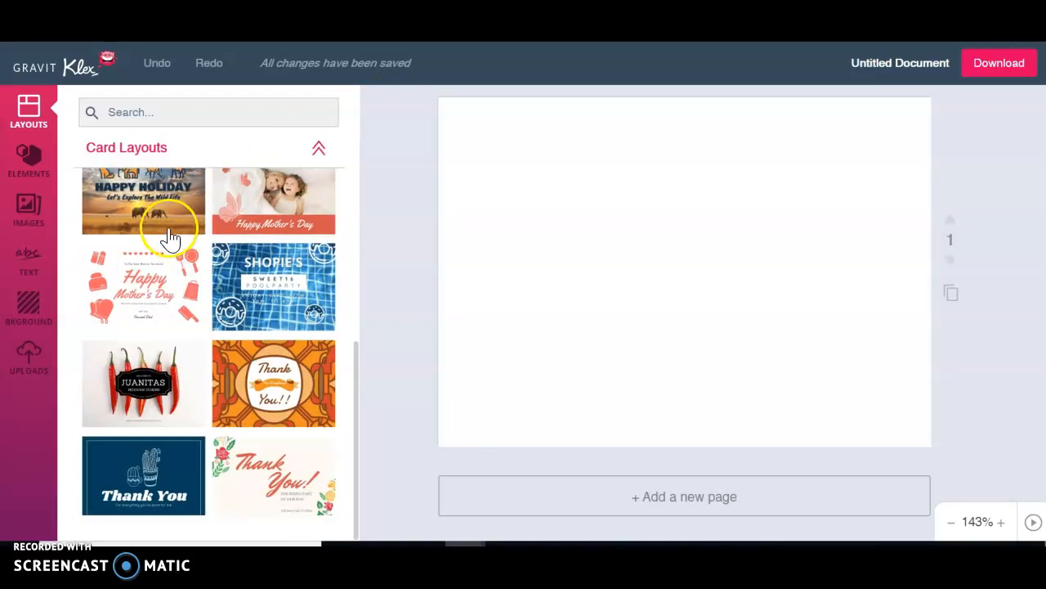
scroll(164, 234, up, 5)
- Search the image library for "food" and add the photo of the restaurant table with plates and wine glasses to the card
click(29, 203)
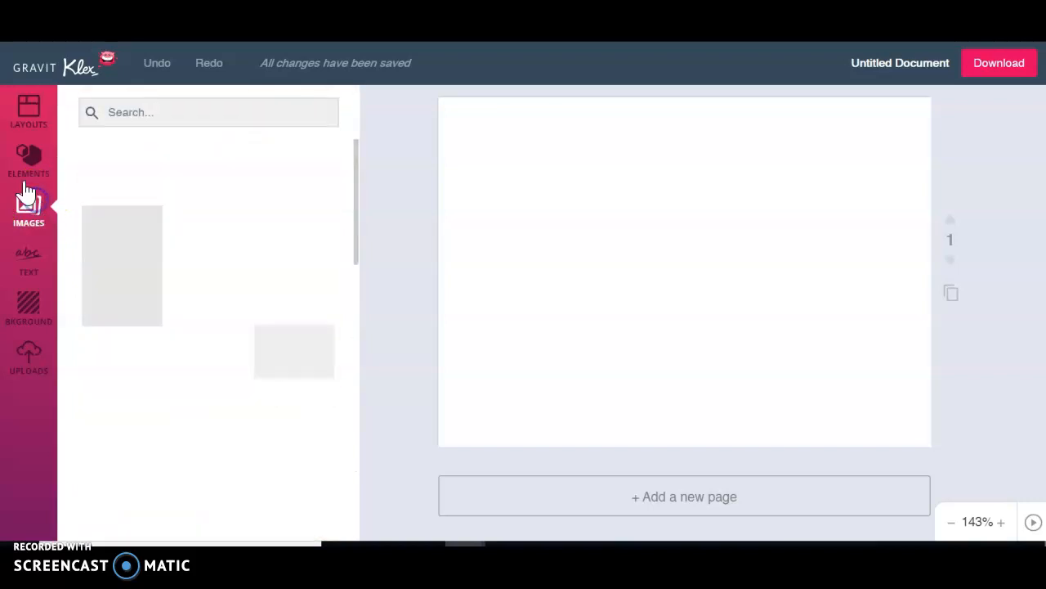
click(27, 155)
click(31, 121)
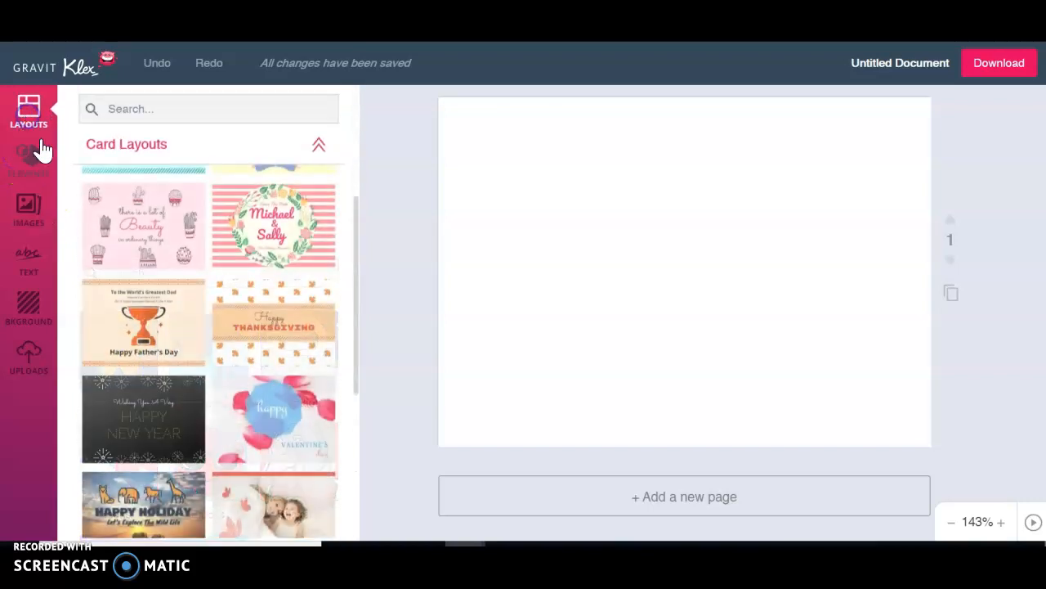
click(33, 296)
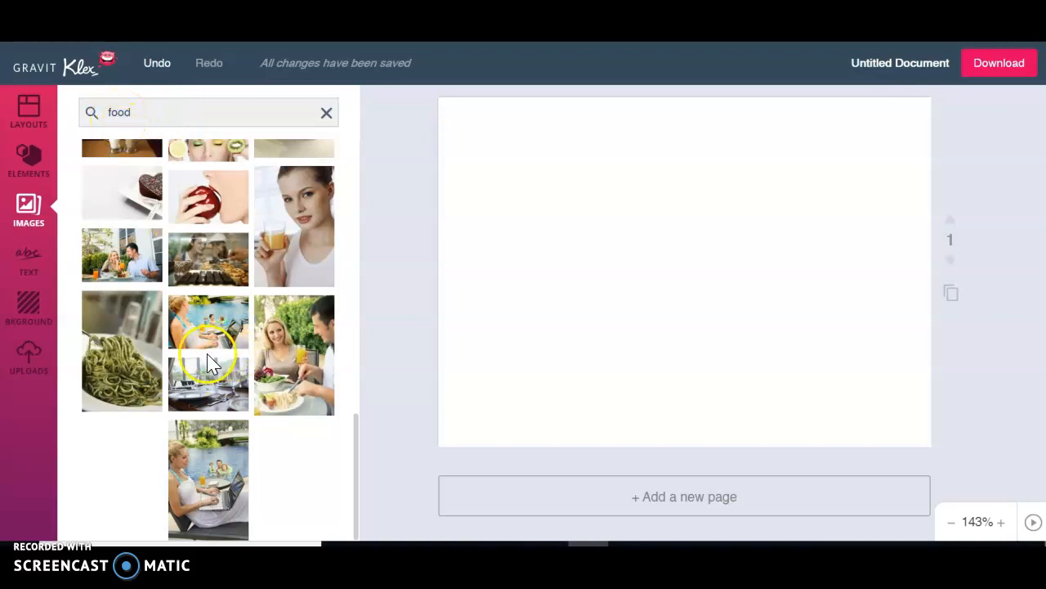
click(207, 382)
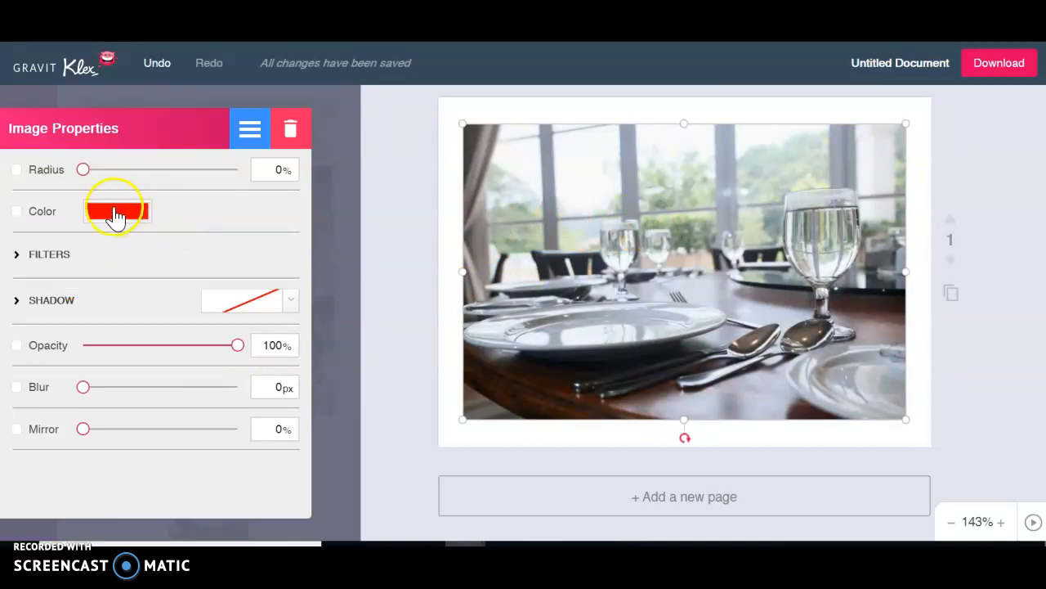
- Set the table photo's opacity to 74% and its blur to 3 px, and deselect the photo
drag(216, 348, 195, 347)
drag(83, 389, 91, 431)
drag(112, 431, 46, 434)
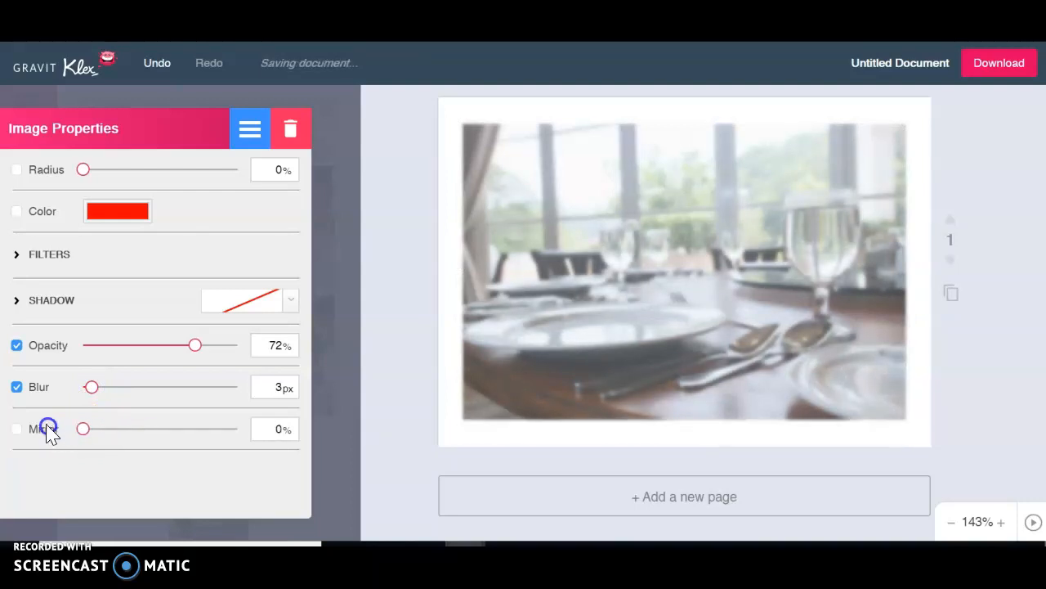
click(197, 345)
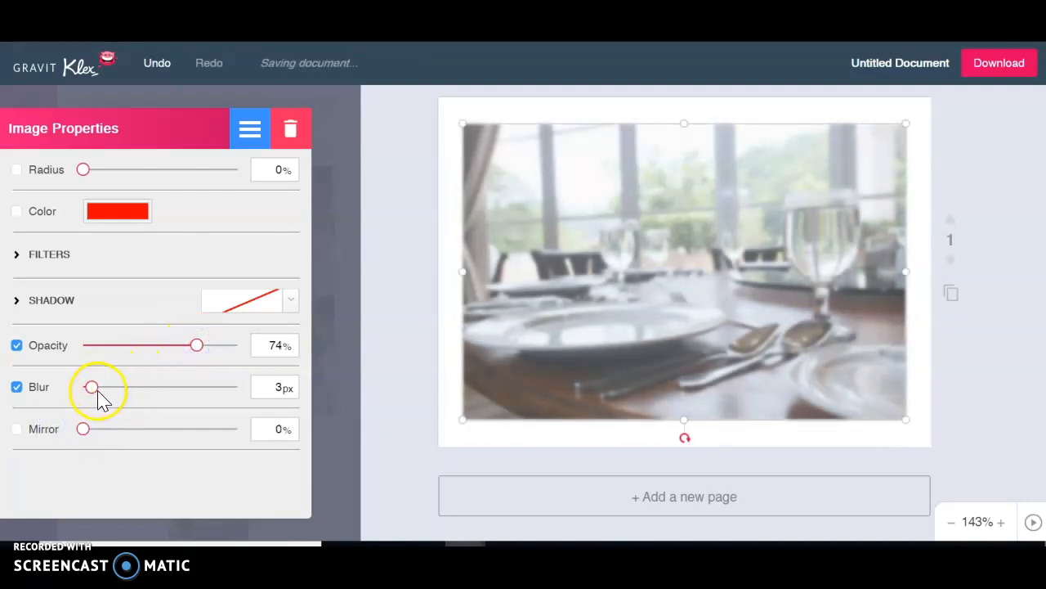
click(374, 152)
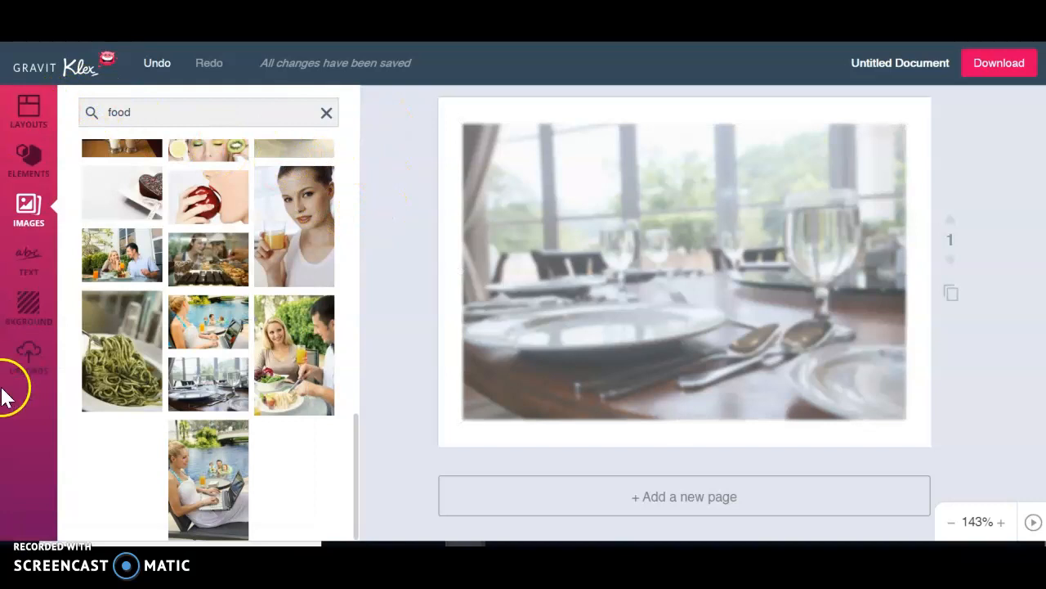
- Look through the ready-made text designs and add the "CHOCOLATE IS LIFE, IS LOVE" design to the card
click(18, 256)
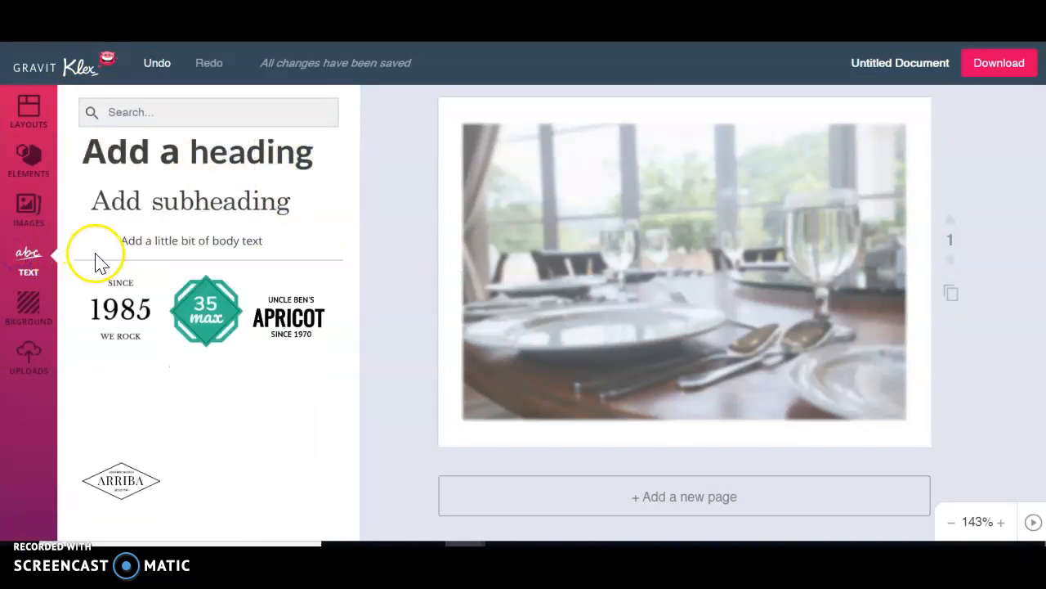
scroll(259, 334, down, 1)
scroll(259, 334, down, 4)
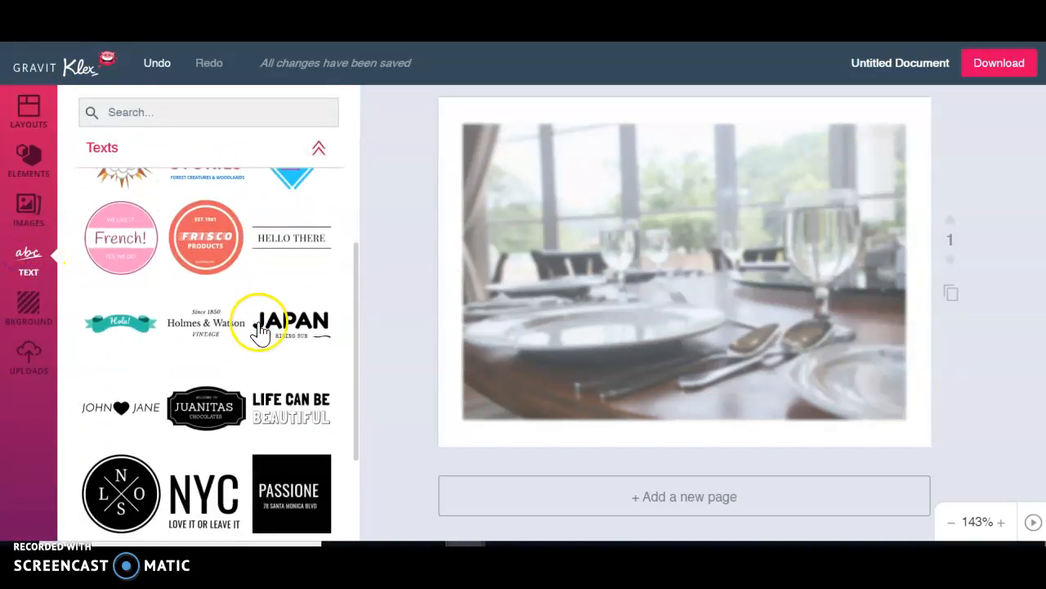
scroll(294, 336, down, 1)
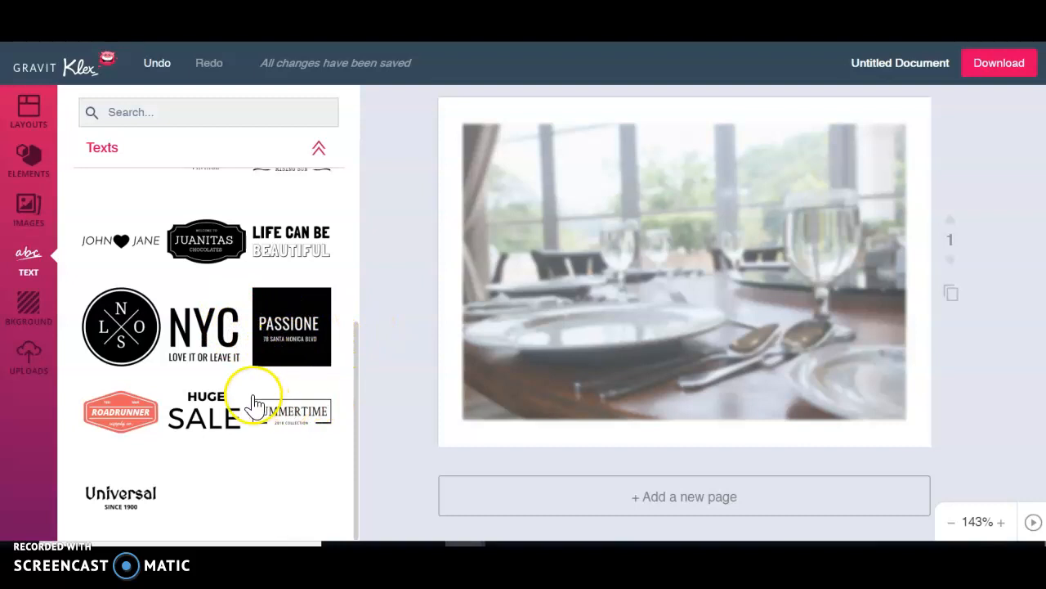
scroll(254, 400, up, 5)
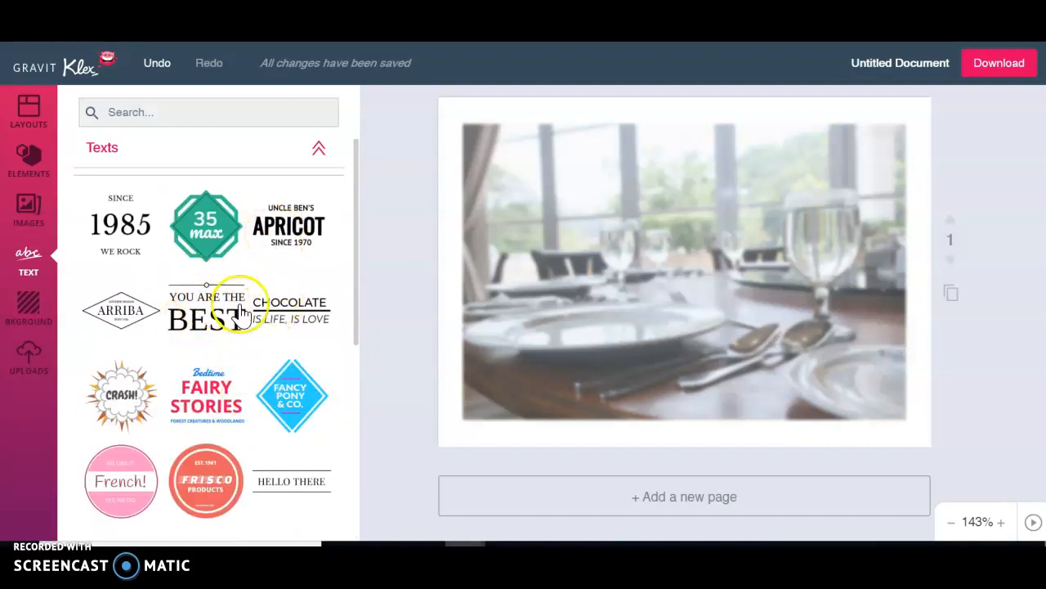
click(293, 312)
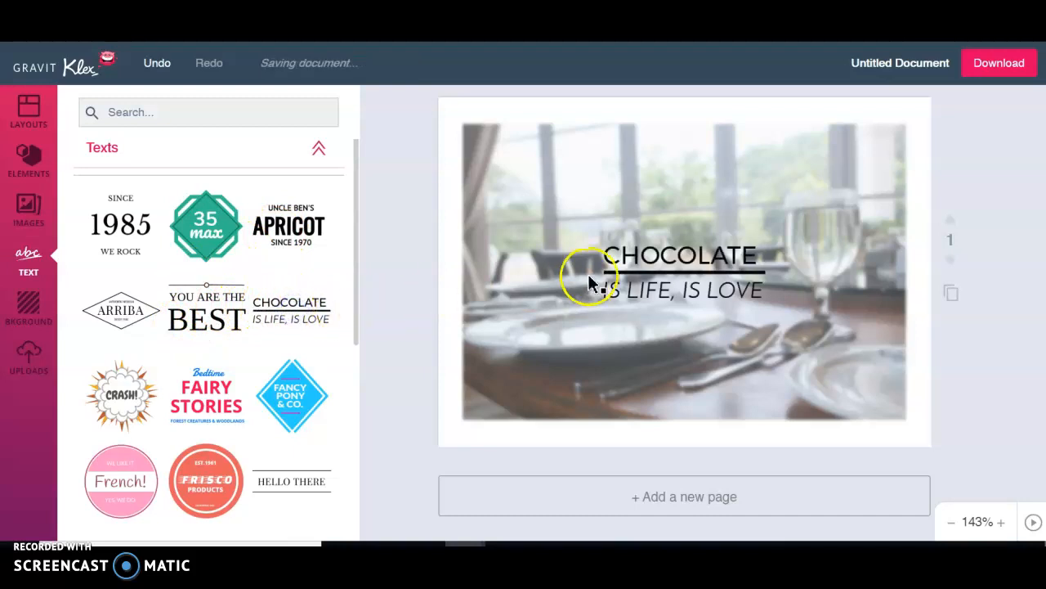
- Change the font of the CHOCOLATE heading to Cinzel
click(650, 258)
click(662, 257)
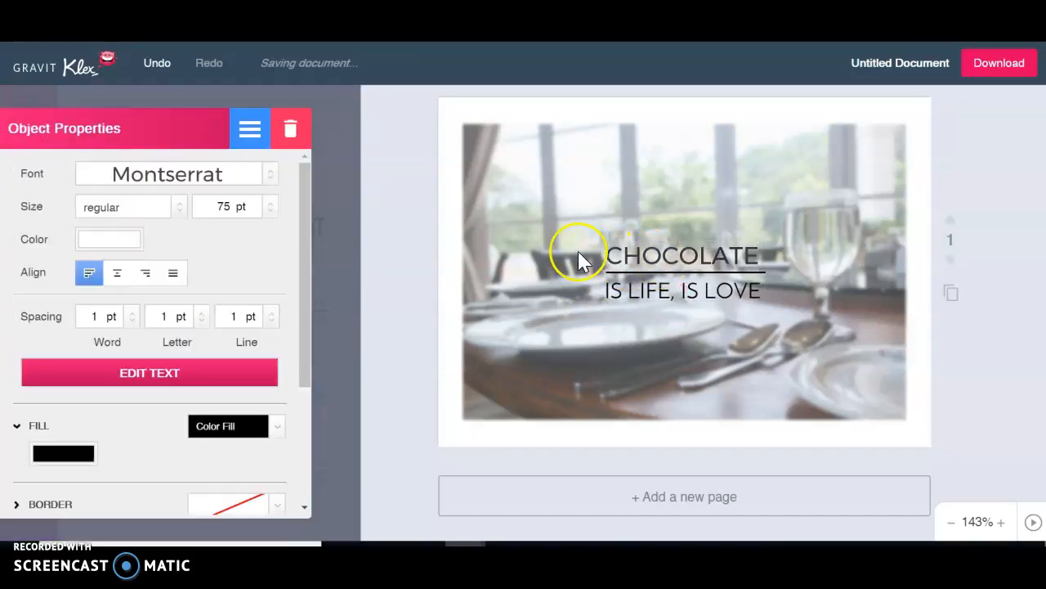
click(269, 171)
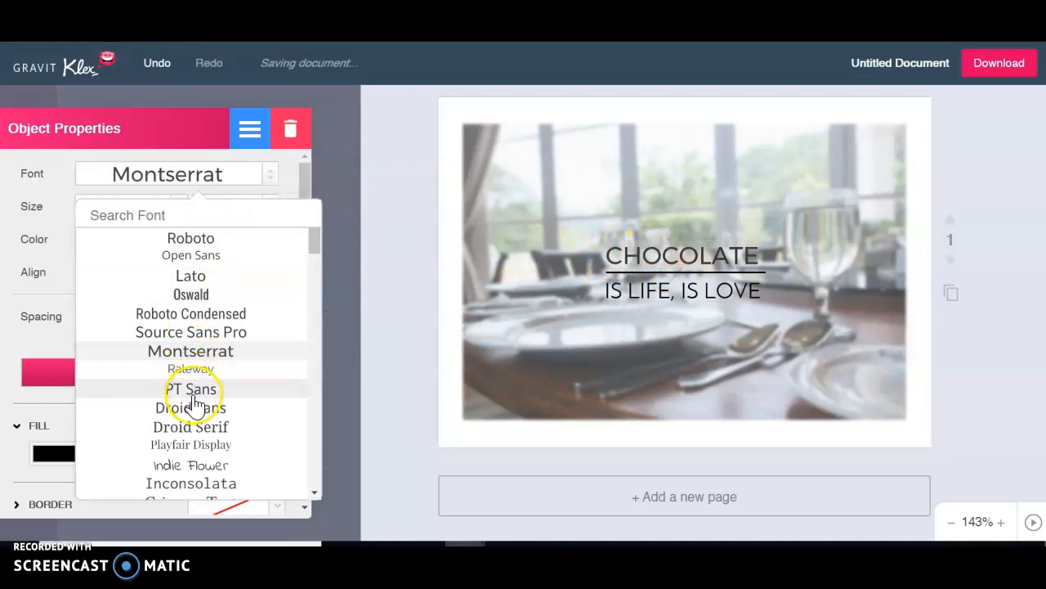
scroll(237, 399, down, 5)
click(206, 344)
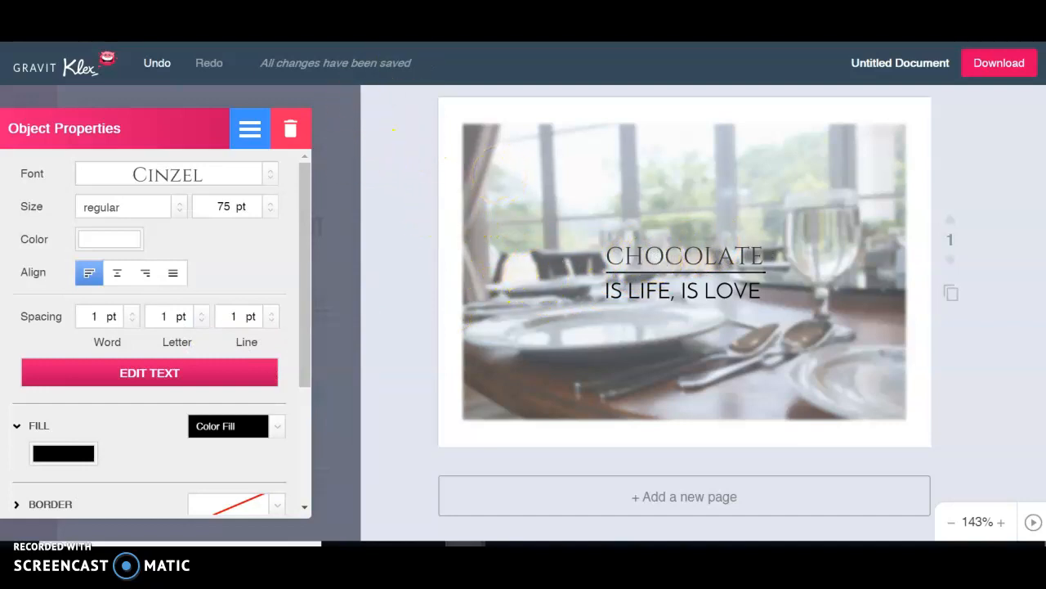
- Search Google for "zorba's greek" in a new browser page and open the restaurant's website
key(ctrl+t)
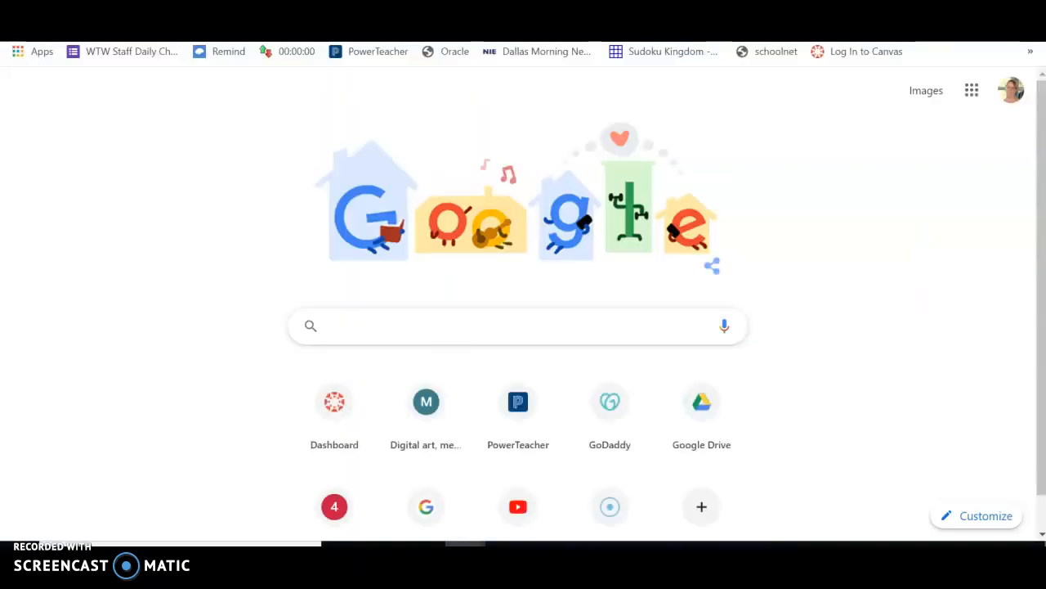
text(zo)
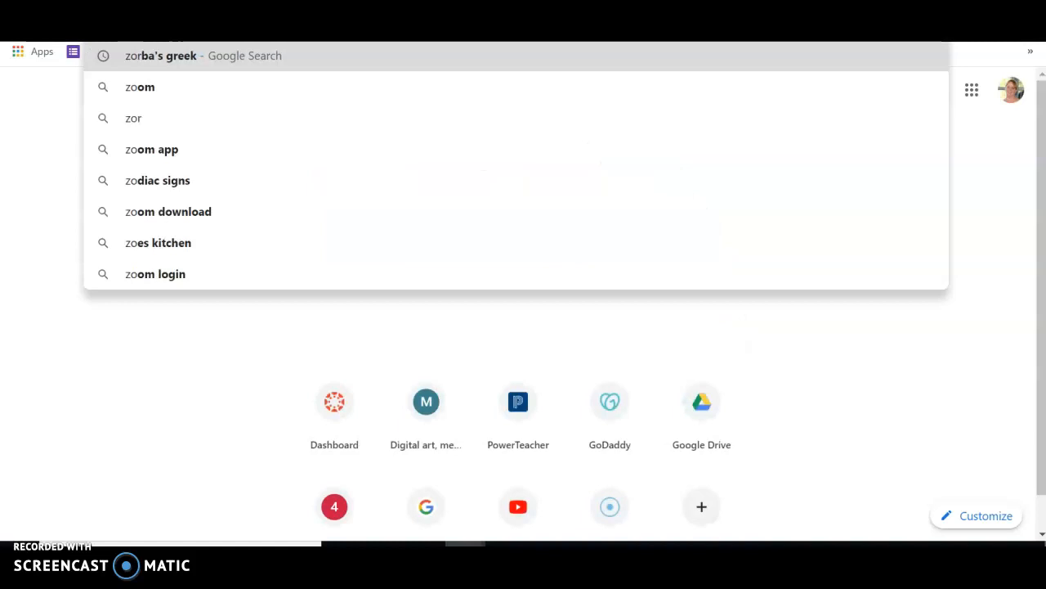
text(rba's)
key(Return)
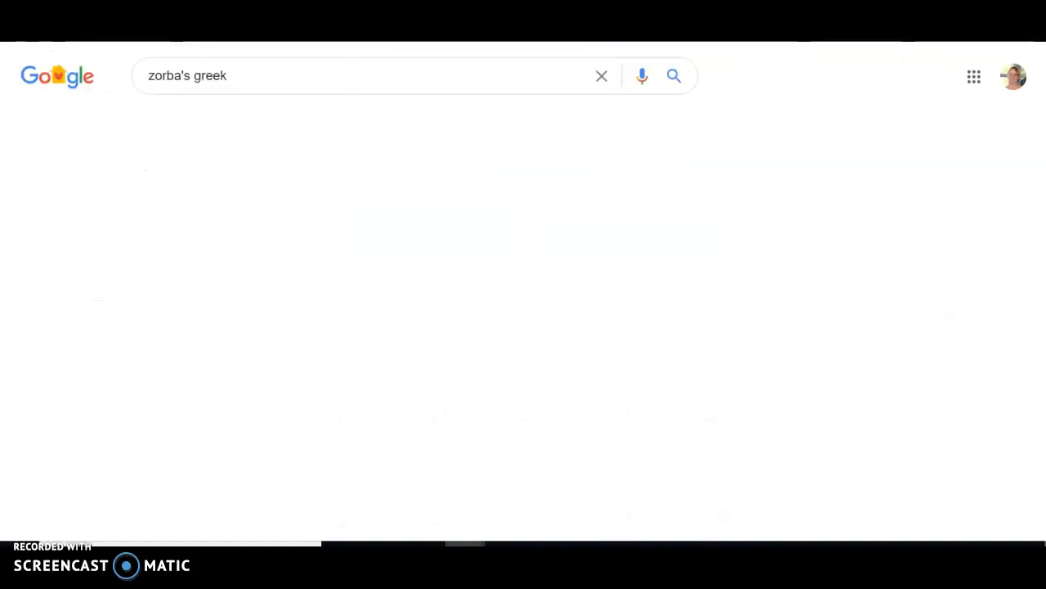
click(402, 208)
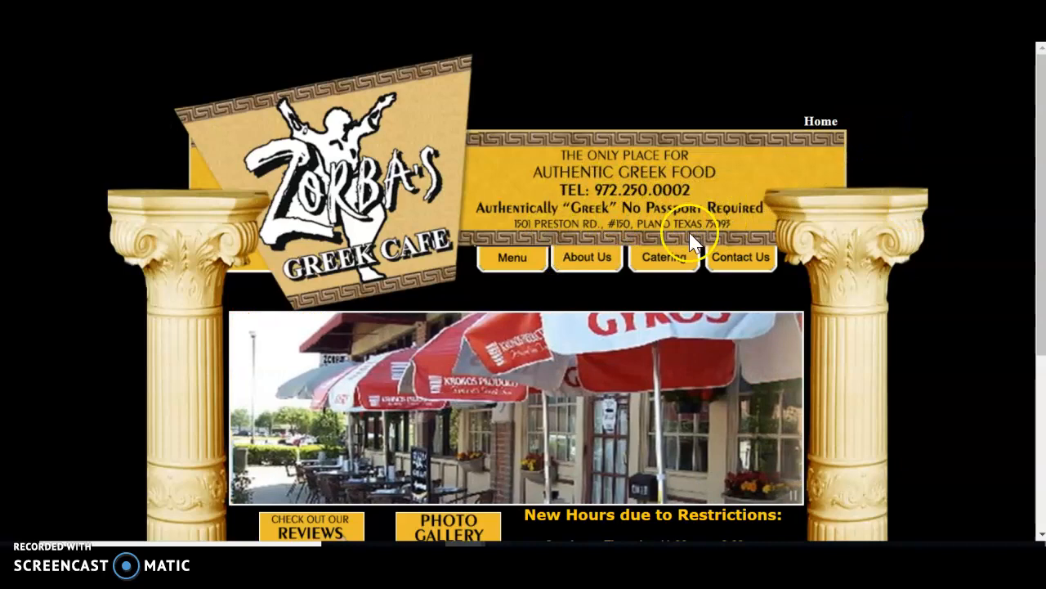
- Look through the restaurant's home page and photo gallery, and enlarge the photo of the man holding a flaming dish
scroll(689, 232, down, 2)
scroll(682, 234, up, 1)
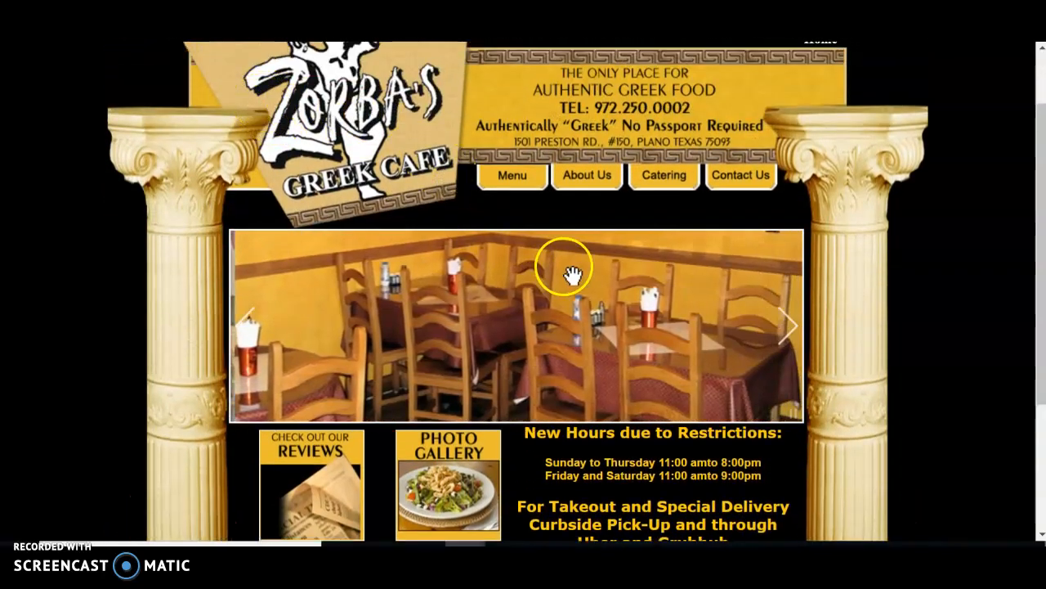
scroll(572, 275, down, 2)
click(439, 307)
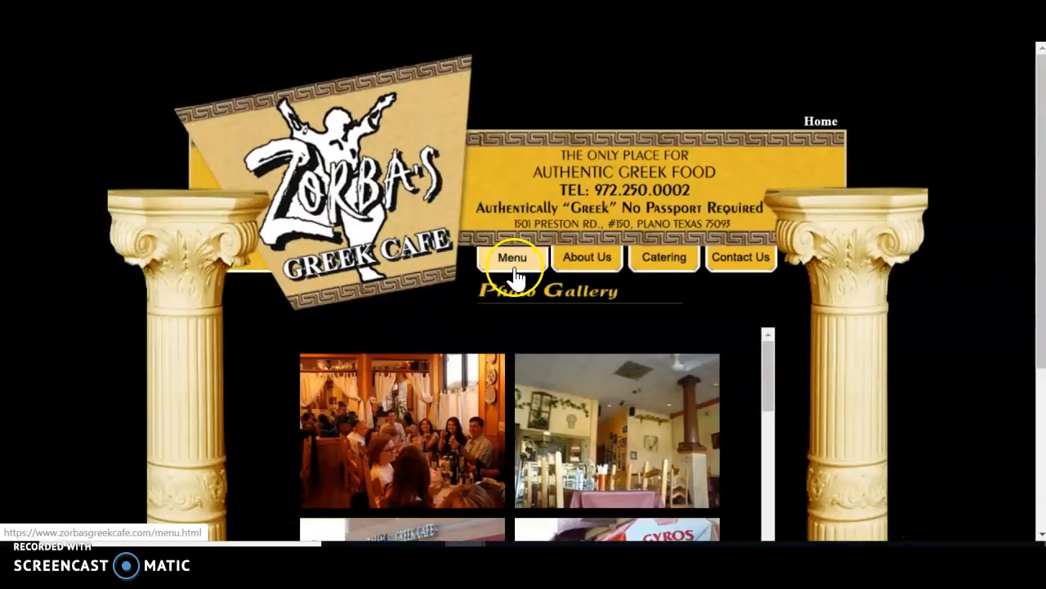
scroll(515, 276, down, 2)
scroll(525, 270, down, 2)
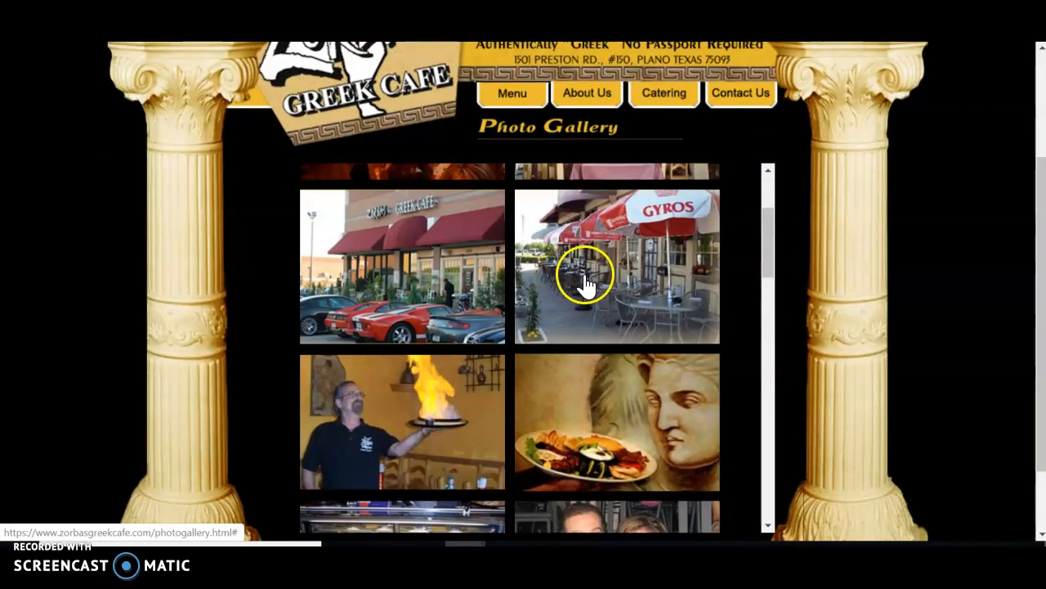
scroll(584, 269, up, 2)
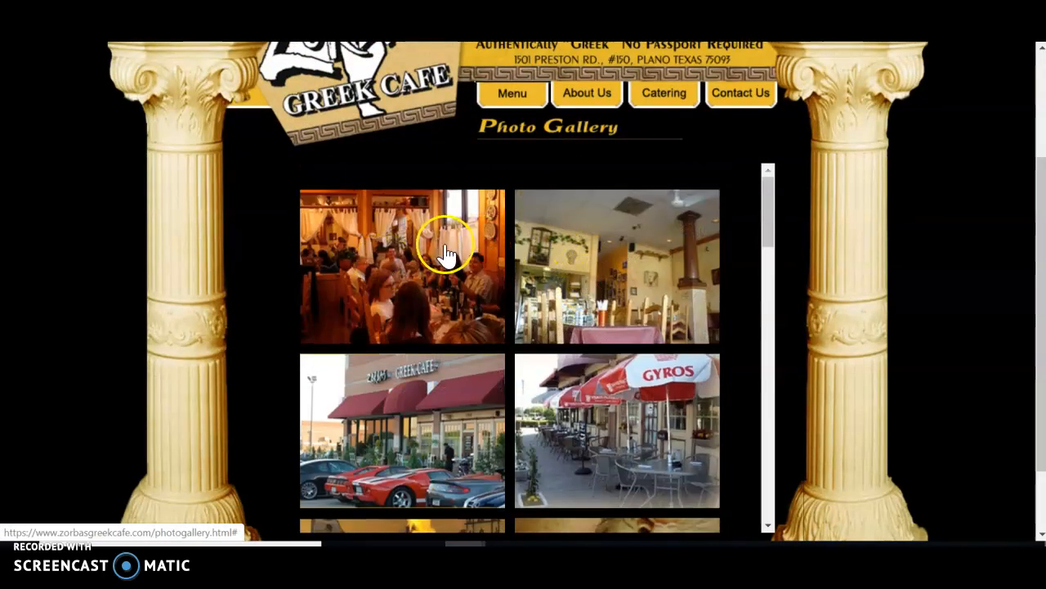
scroll(444, 240, up, 2)
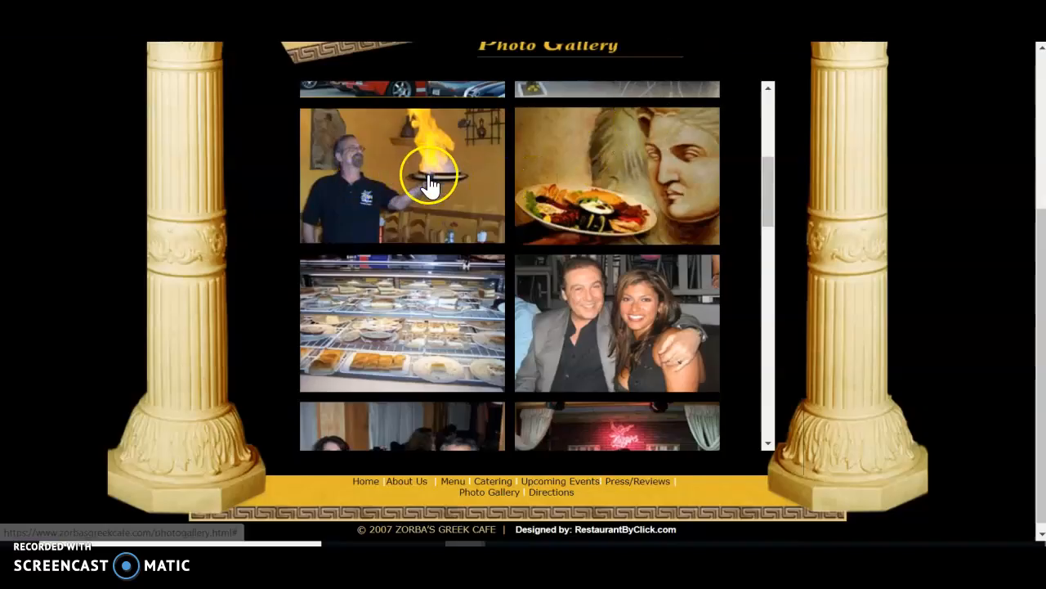
scroll(414, 172, up, 3)
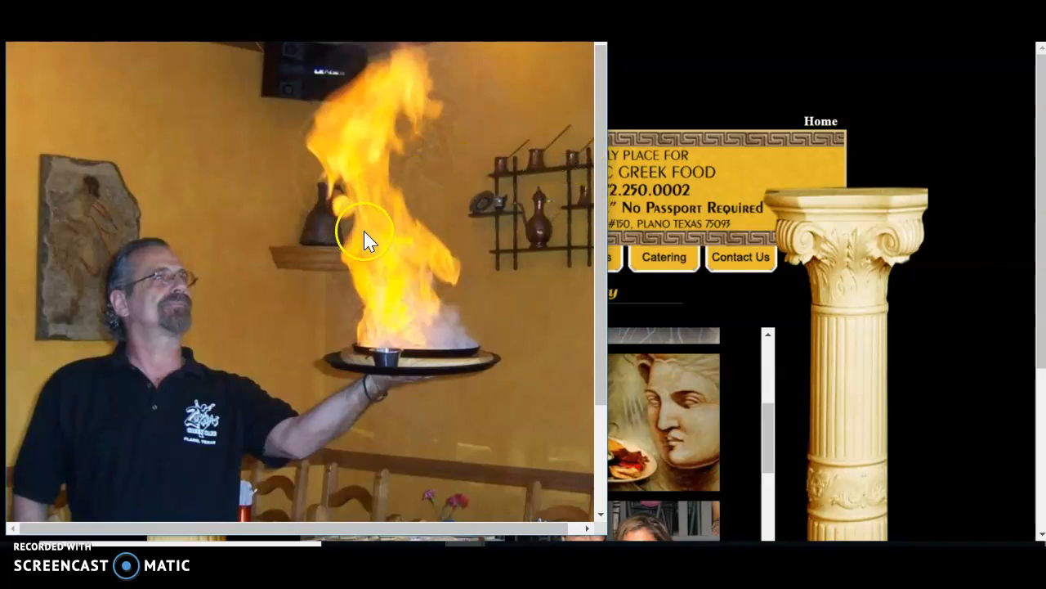
right_click(312, 228)
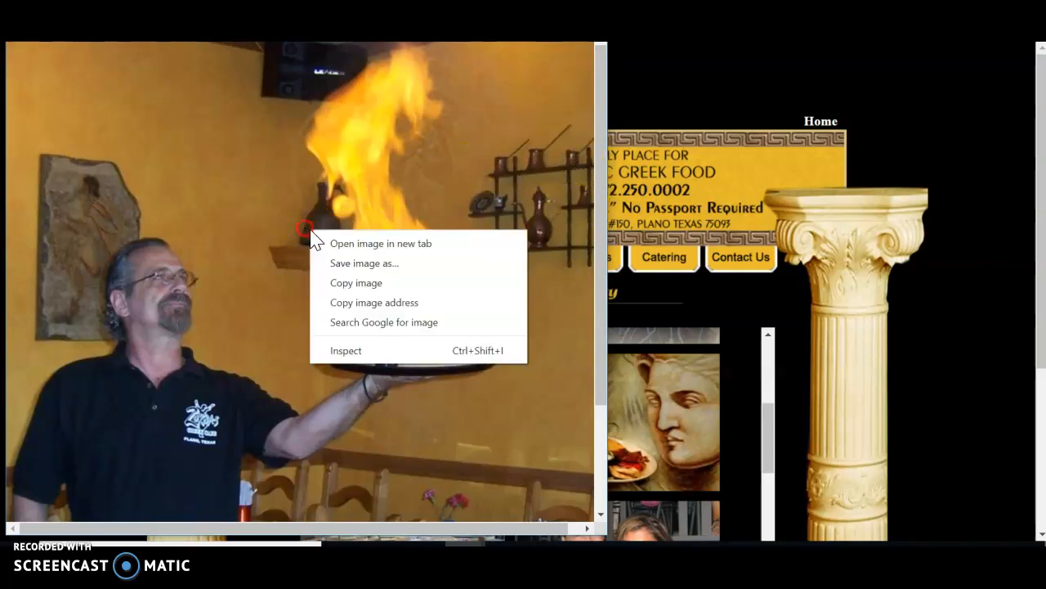
click(364, 263)
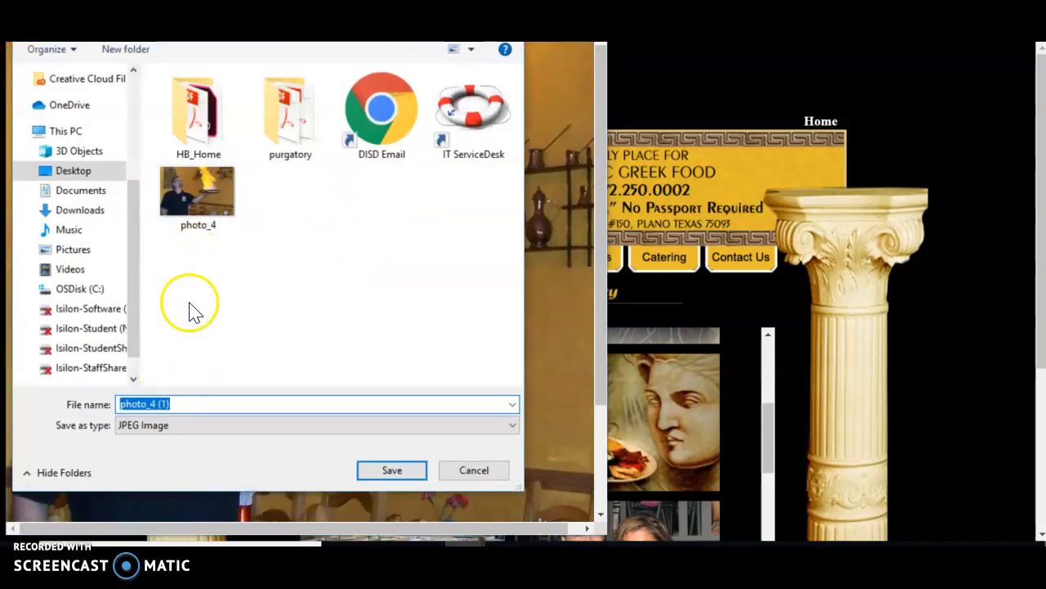
click(470, 472)
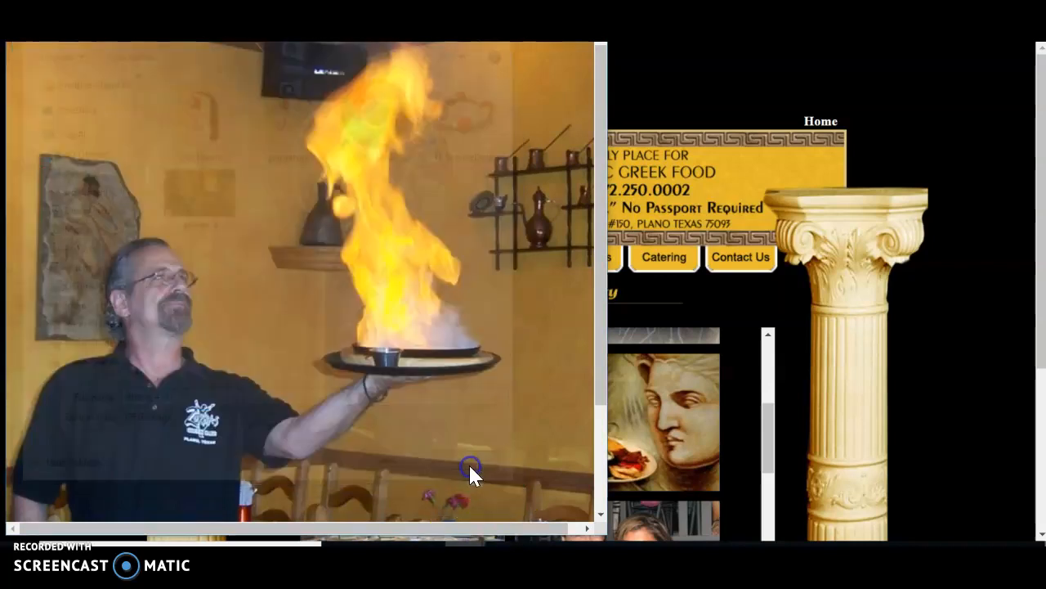
- Switch back to Gravit Klex, upload the flaming dish photo from the Desktop folder, and place it over the card's upper-left area
click(591, 8)
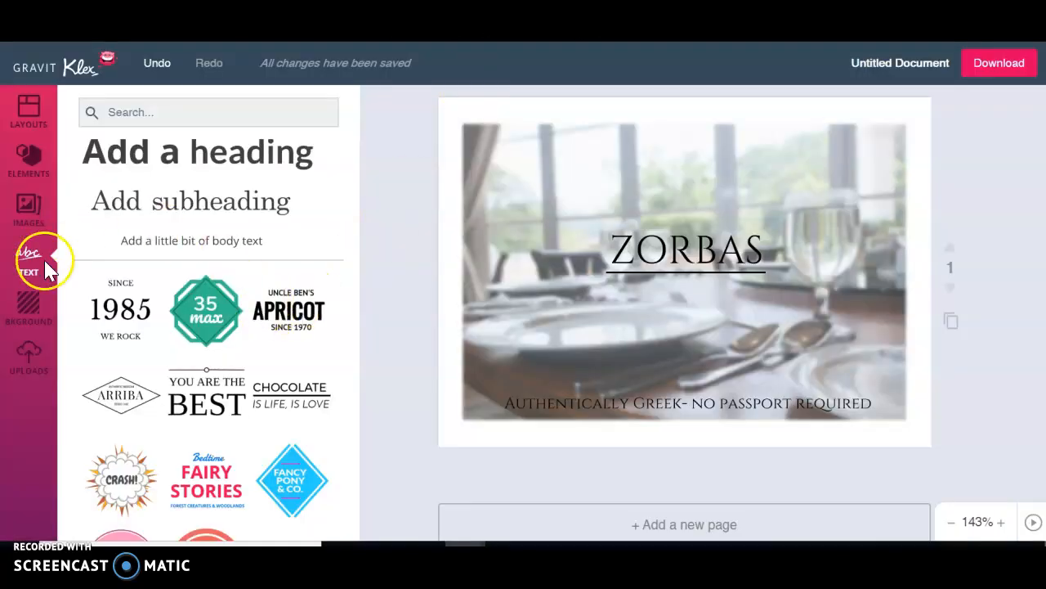
click(25, 368)
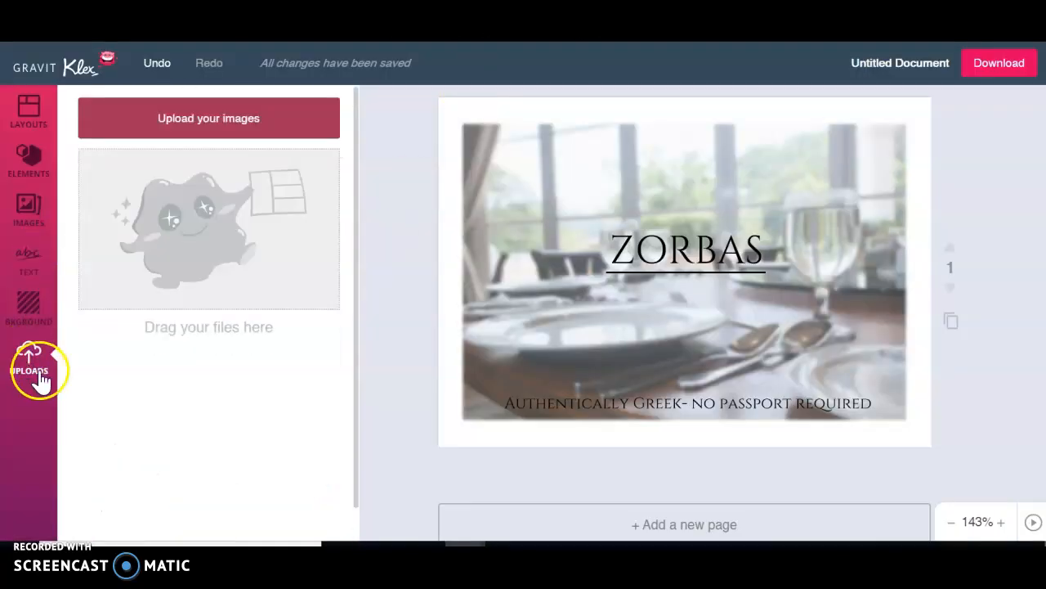
click(384, 553)
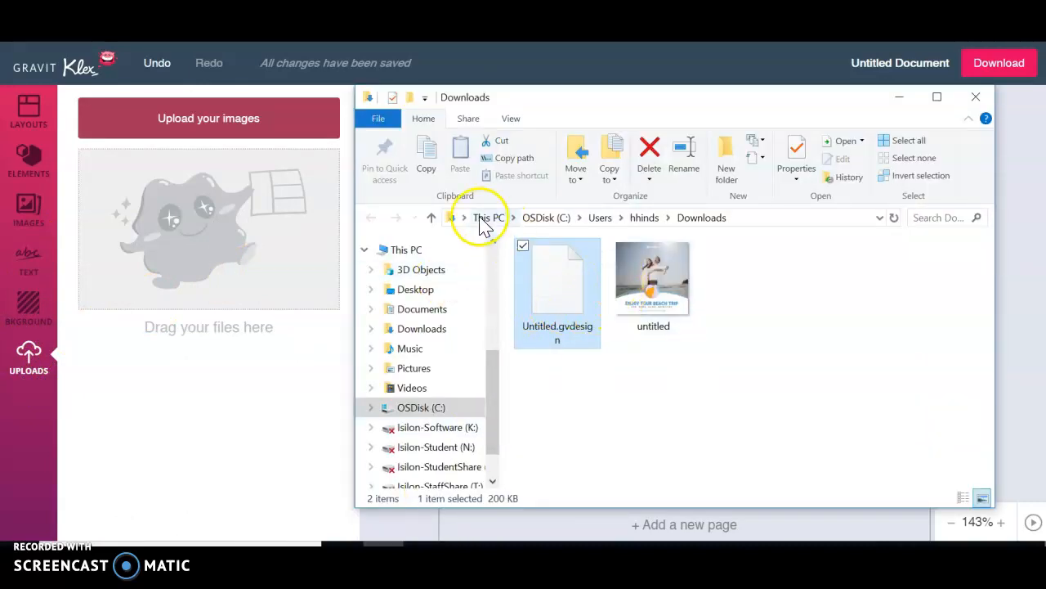
click(411, 292)
drag(575, 368, 278, 257)
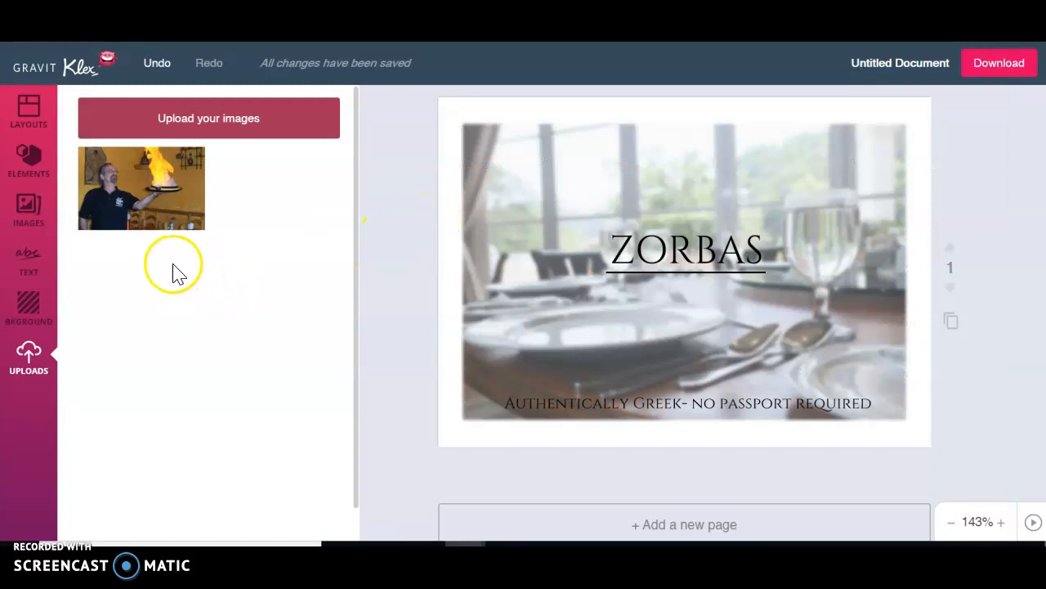
drag(159, 194, 595, 204)
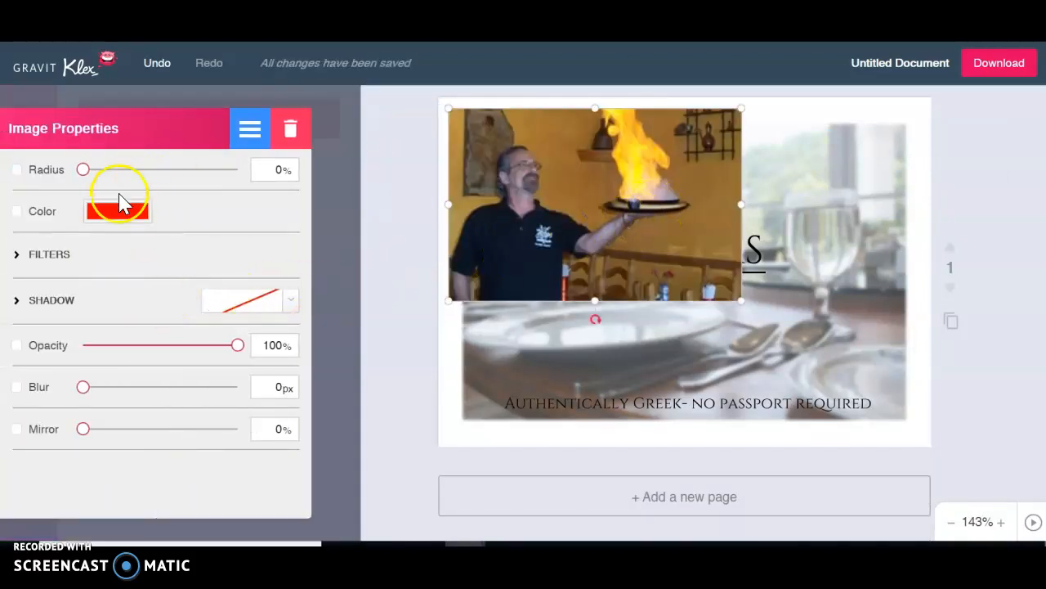
- Round the flaming dish photo's corners to a 50% radius, then shrink and tilt it counterclockwise over the card's upper-left corner
drag(85, 171, 161, 175)
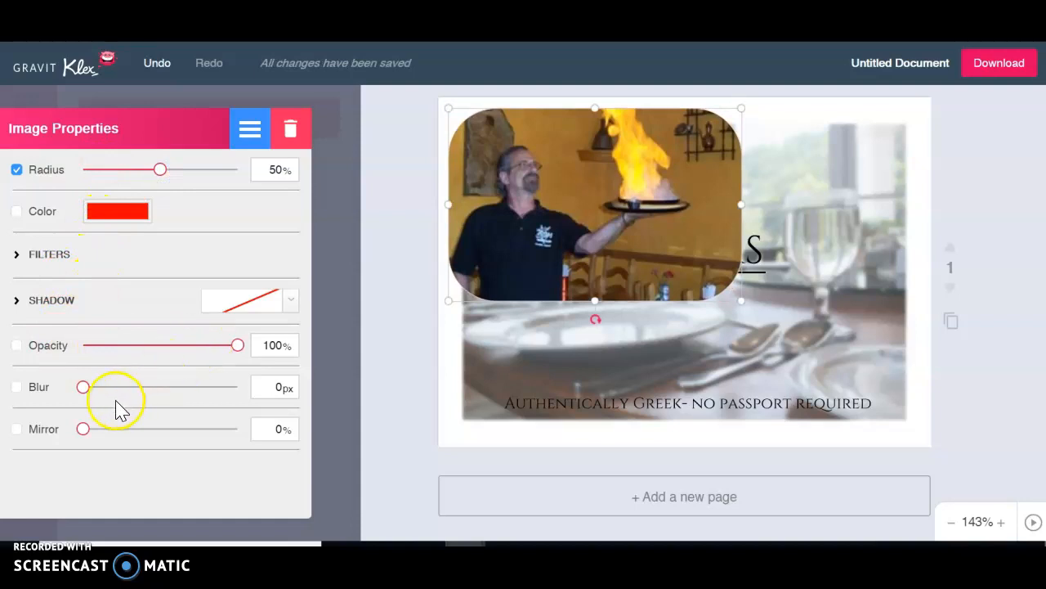
drag(742, 300, 680, 258)
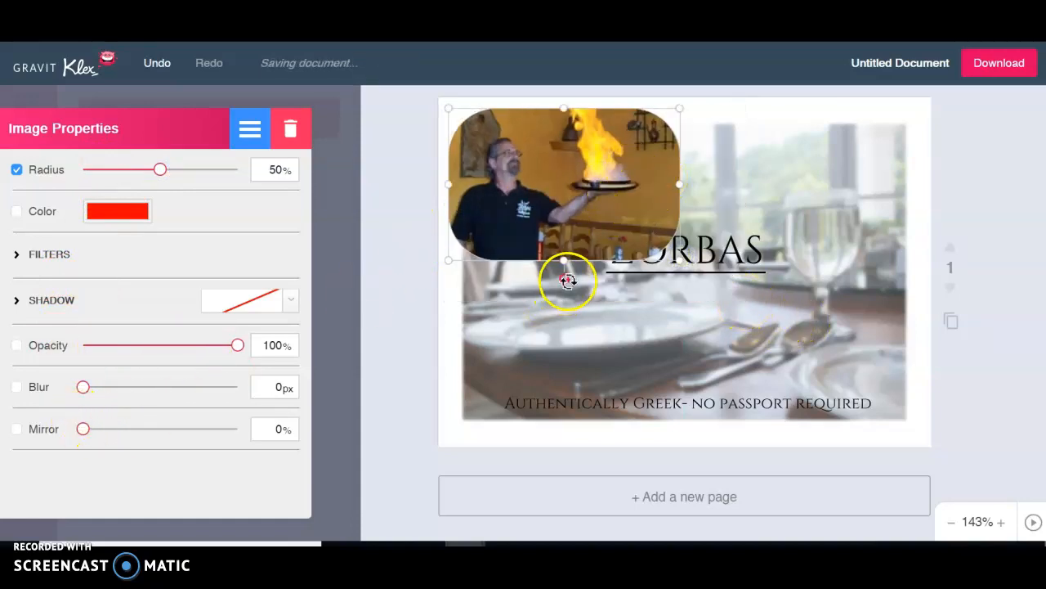
drag(592, 279, 606, 274)
drag(587, 222, 568, 228)
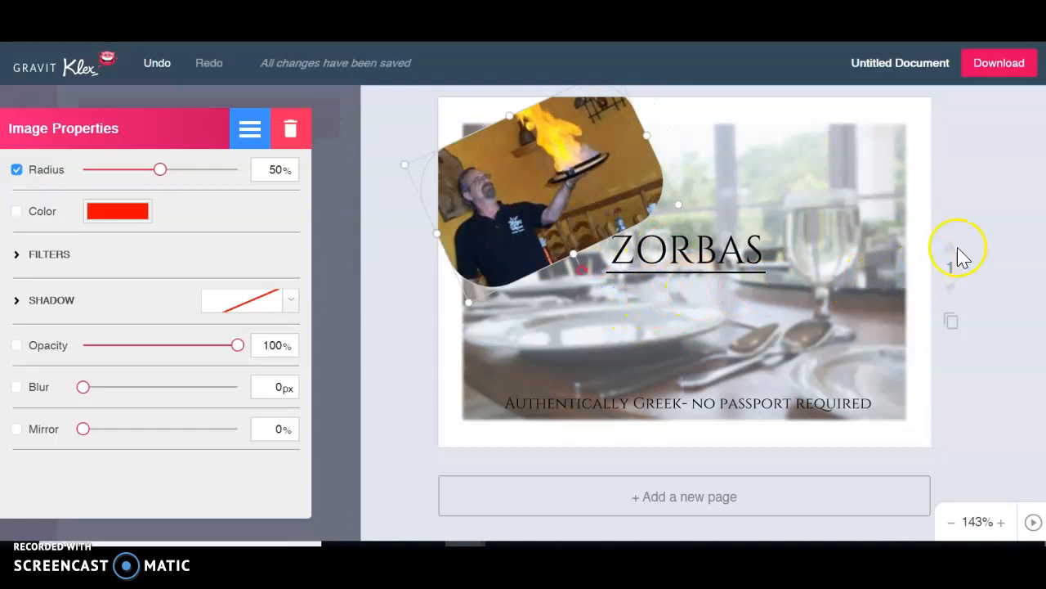
click(1005, 223)
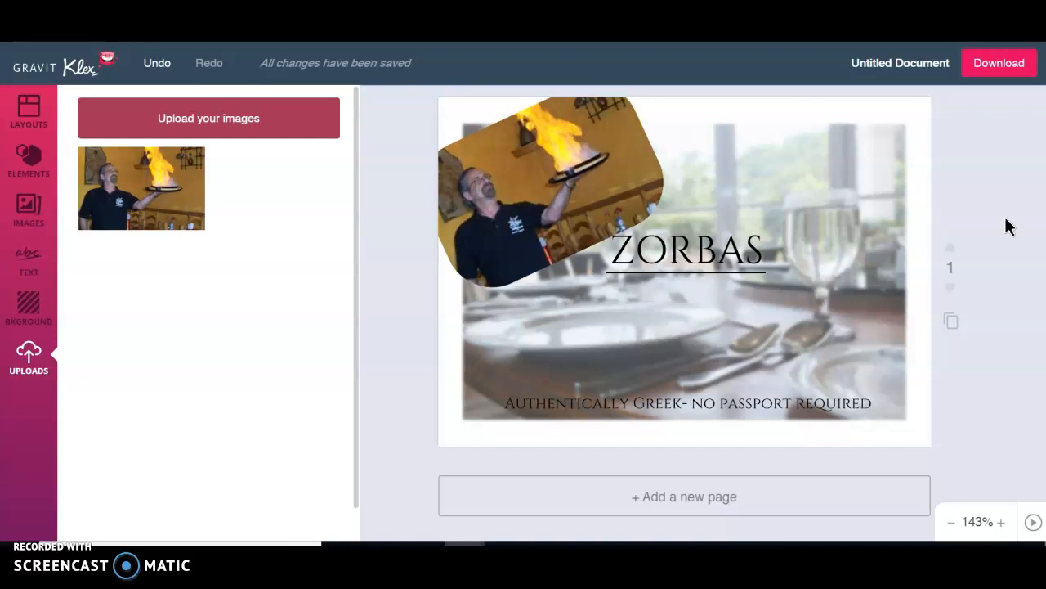
- Download the advertisement as a JPG and show the Downloads folder in File Explorer
click(996, 74)
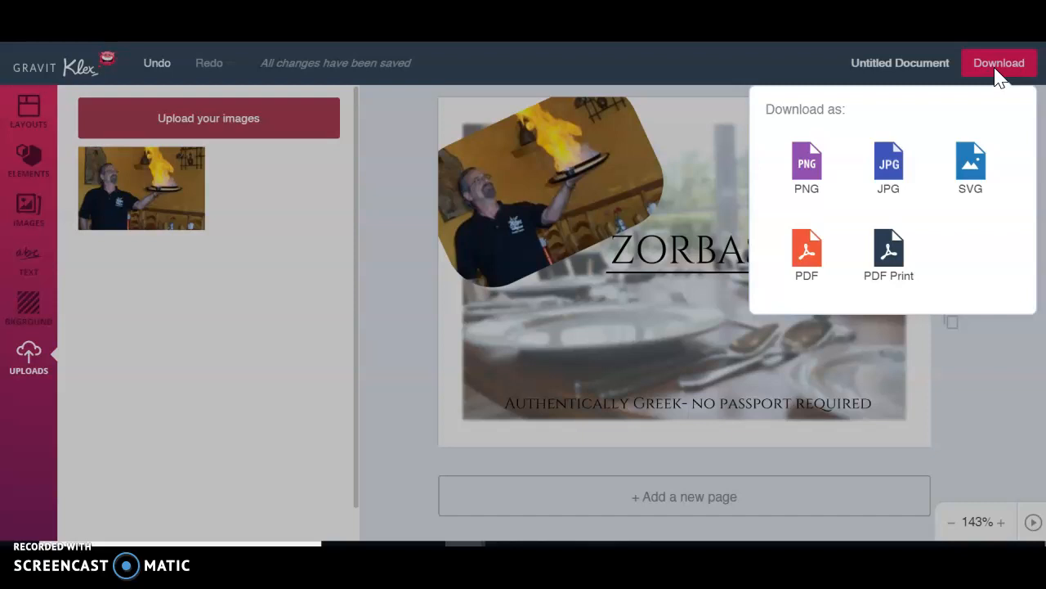
click(889, 170)
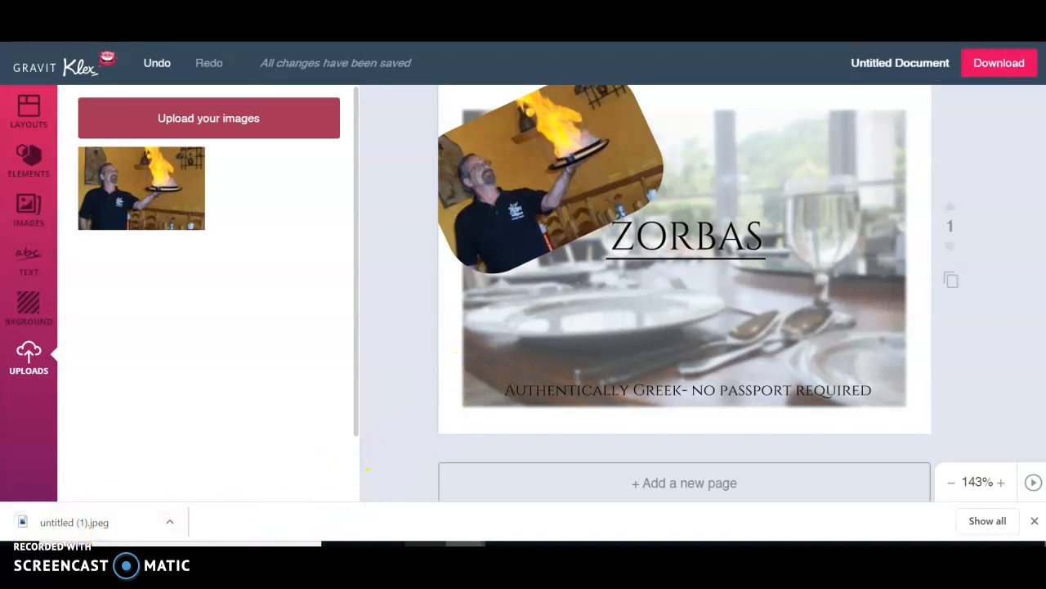
click(384, 554)
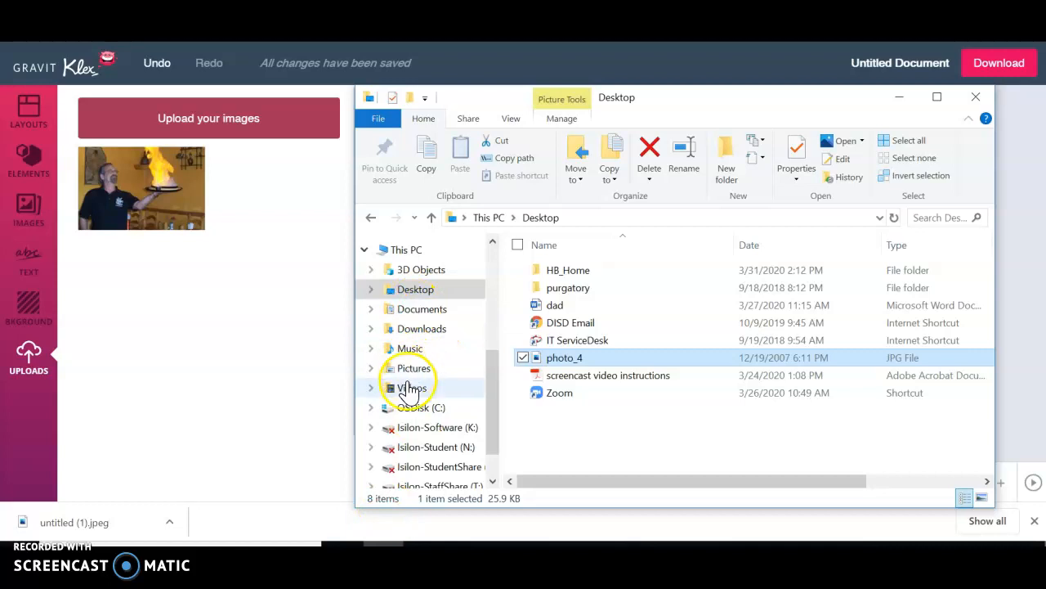
click(419, 331)
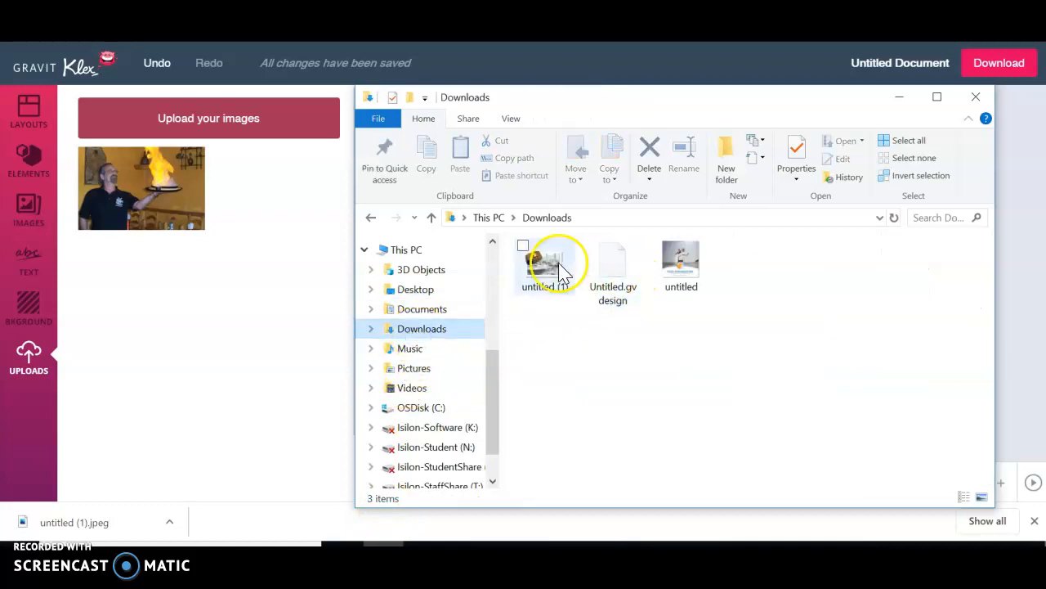
- Rename the downloaded image untitled (1) as "ad" followed by the surname, and open it briefly to check the advertisement
click(532, 294)
right_click(536, 289)
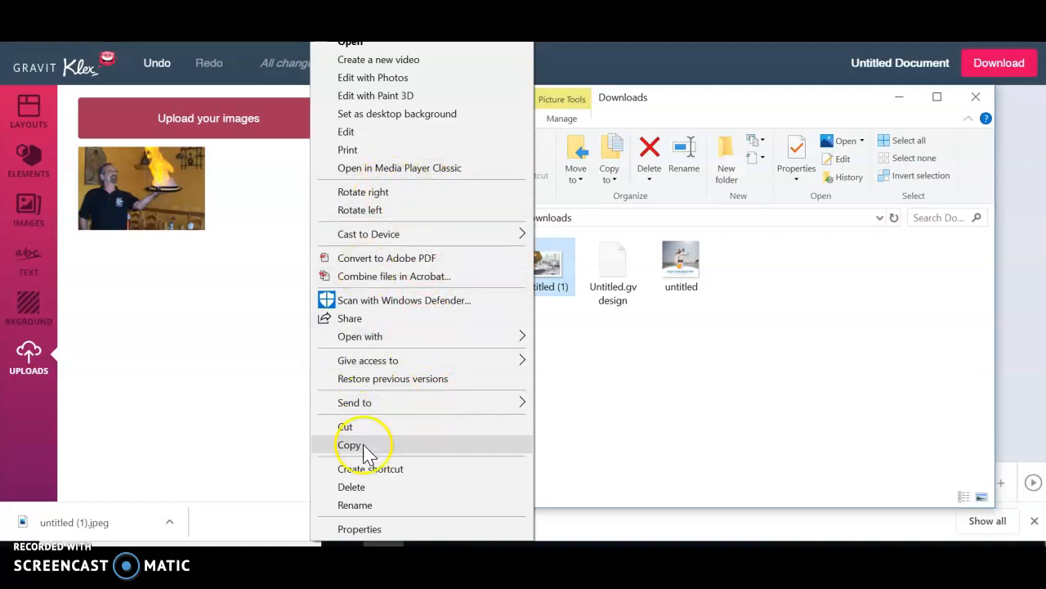
click(356, 504)
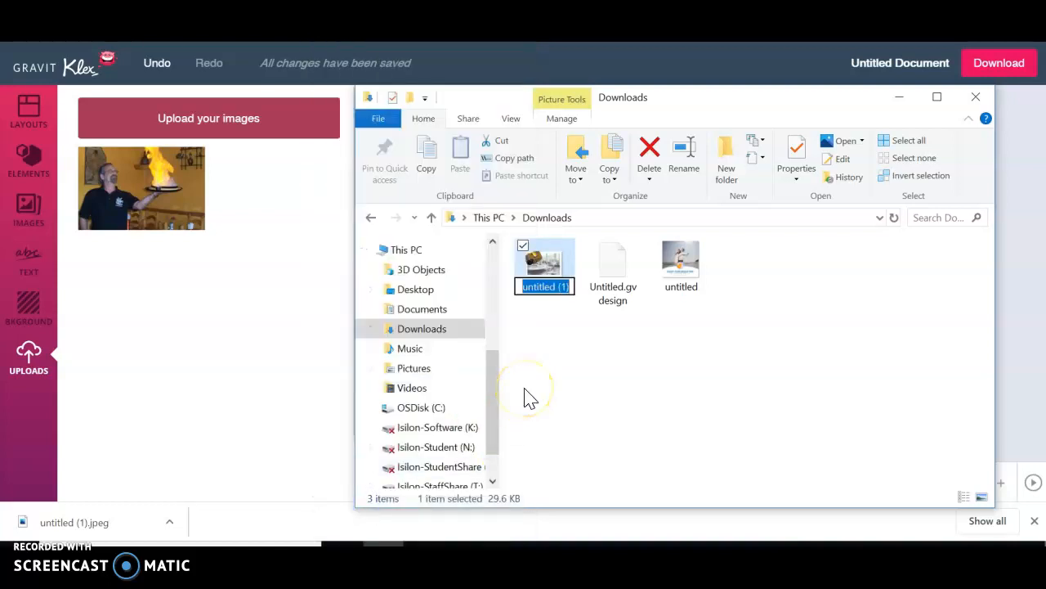
text(ad)
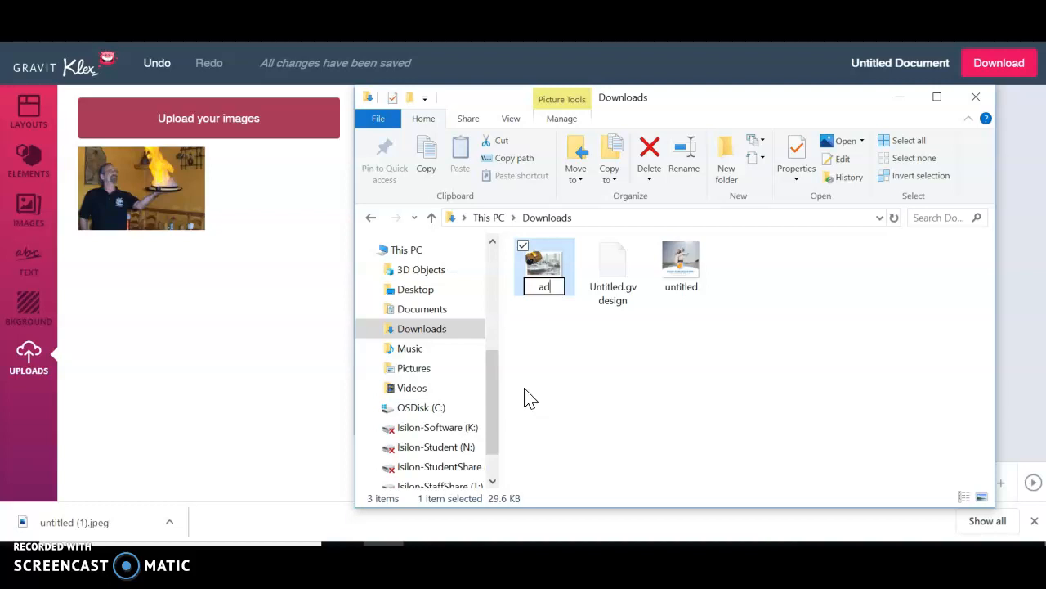
text(Dunlap)
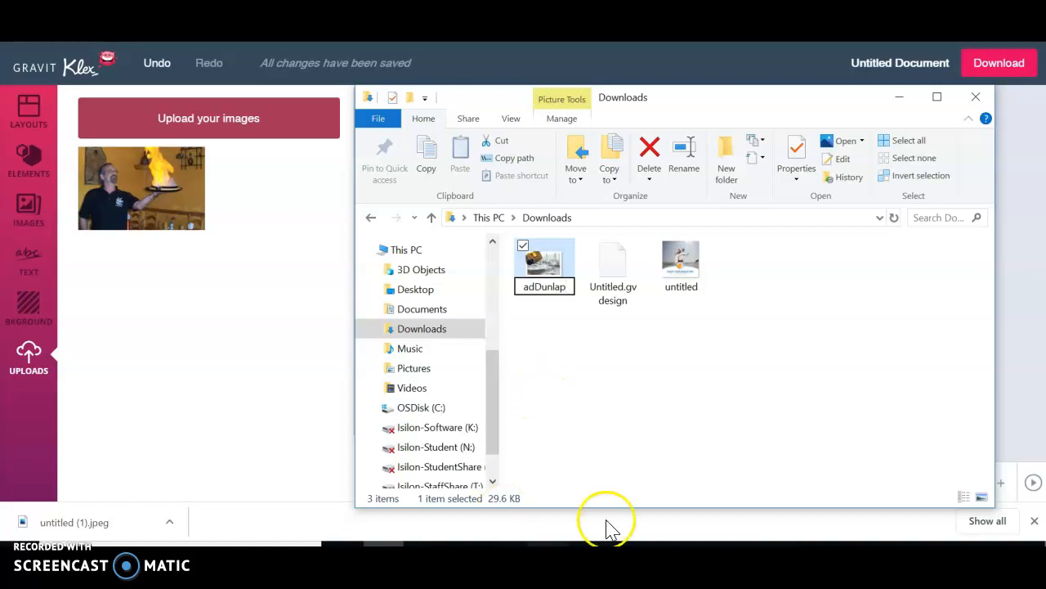
click(615, 405)
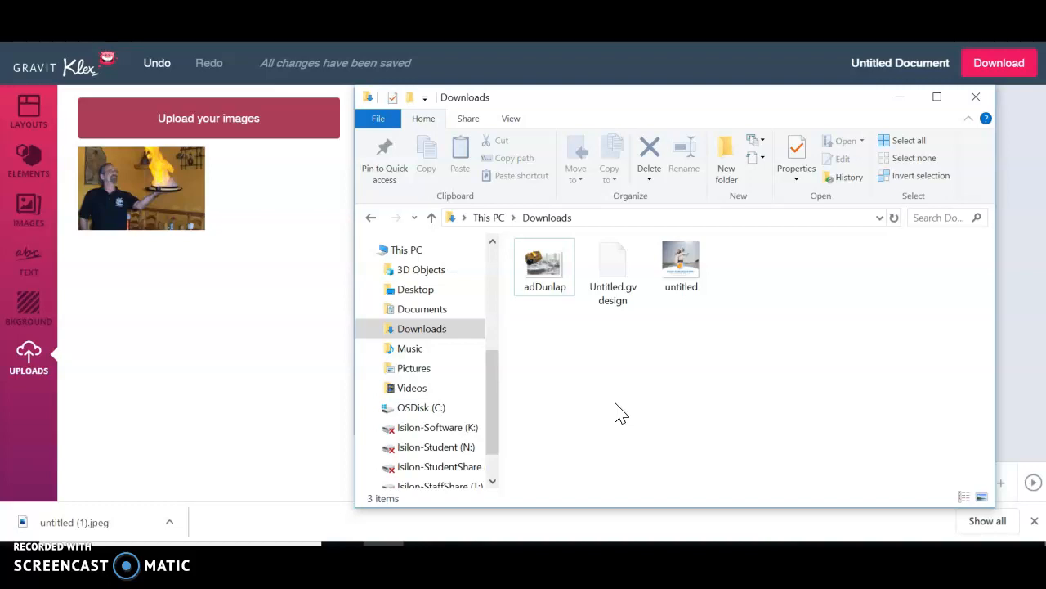
click(550, 278)
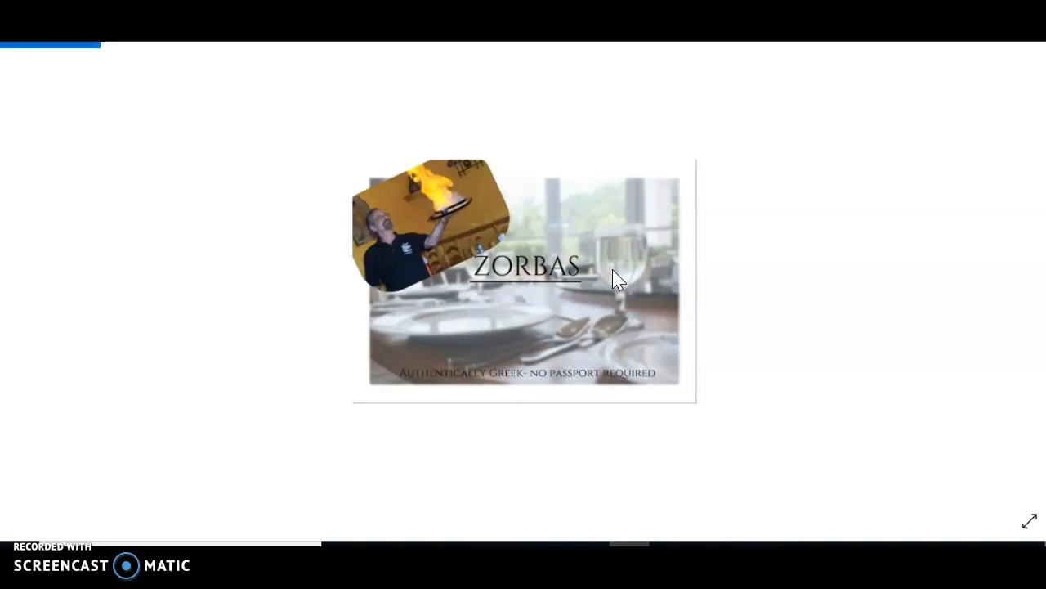
click(921, 52)
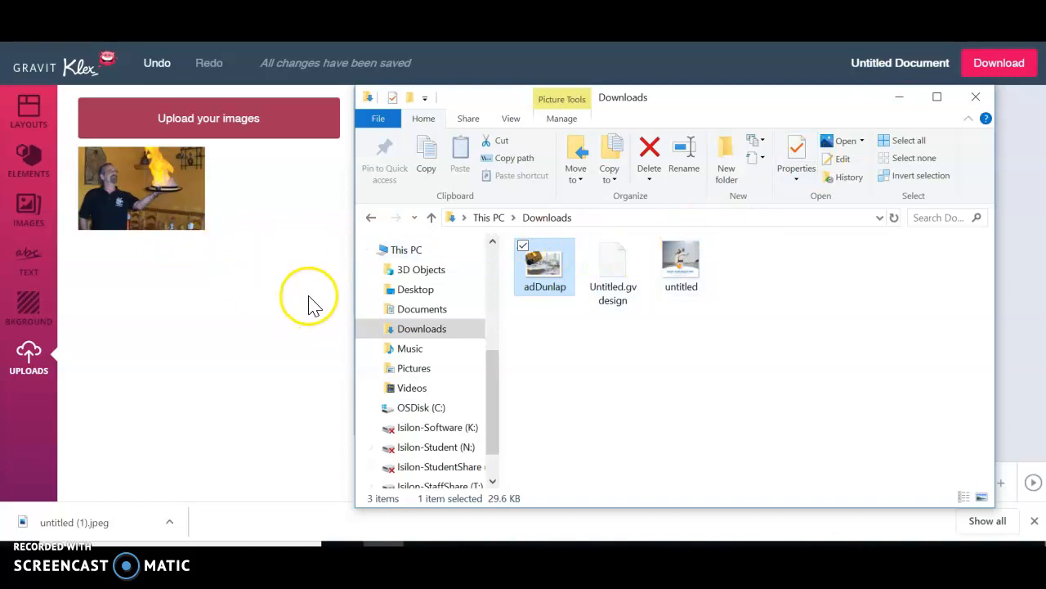
- Switch to the contact details document in Google Docs and highlight the text-message phone number and the email address
click(98, 16)
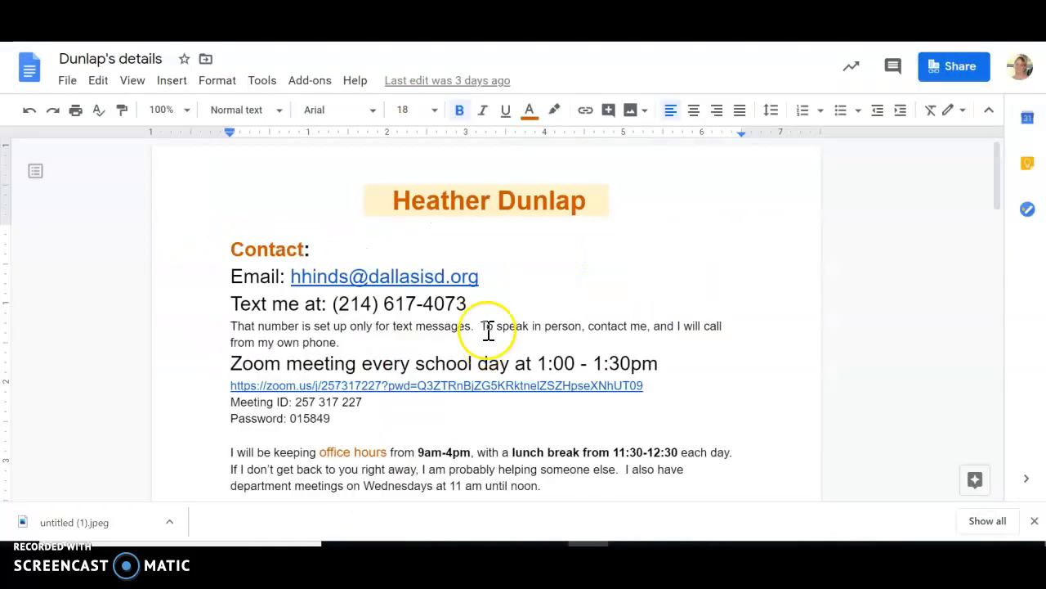
drag(469, 303, 179, 304)
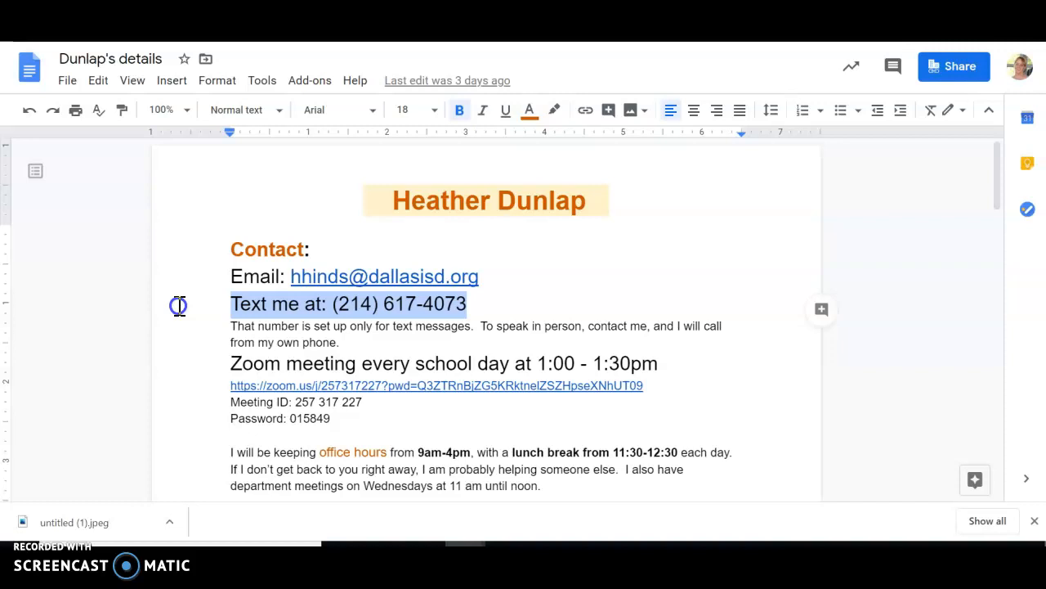
click(527, 306)
drag(486, 303, 333, 306)
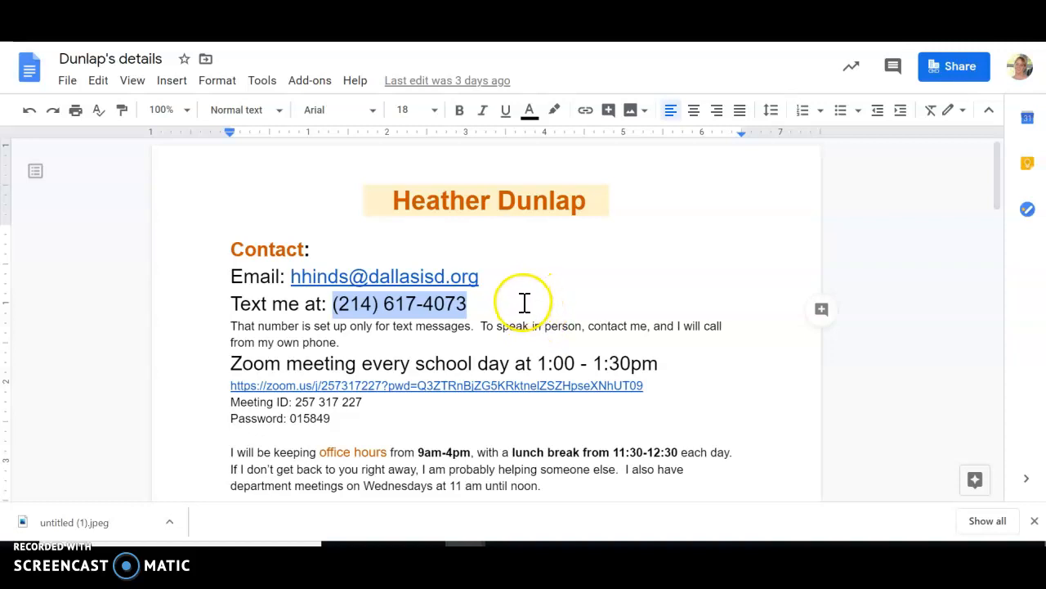
drag(502, 280, 284, 280)
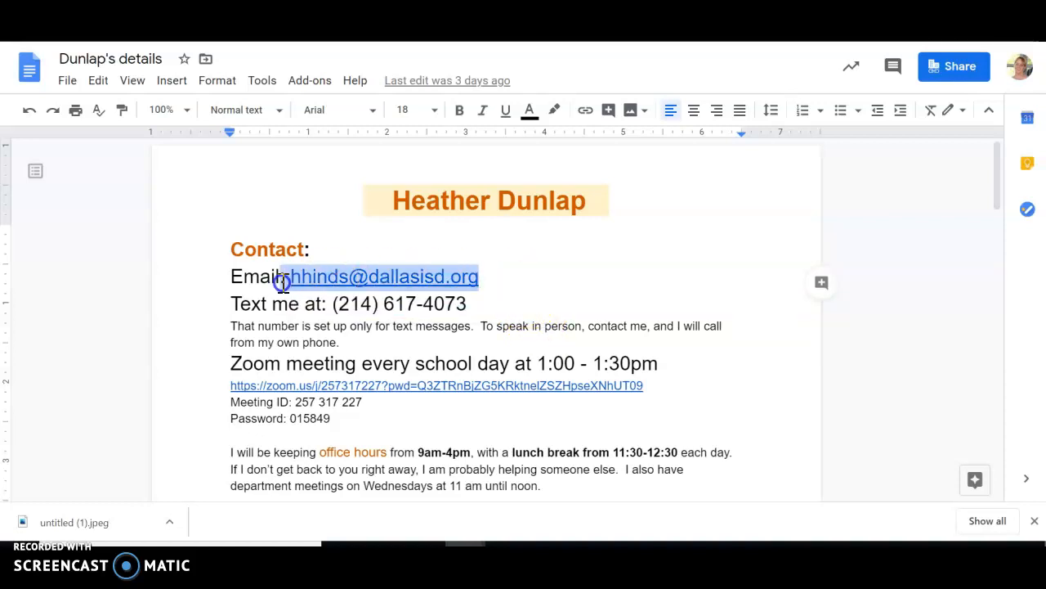
click(572, 276)
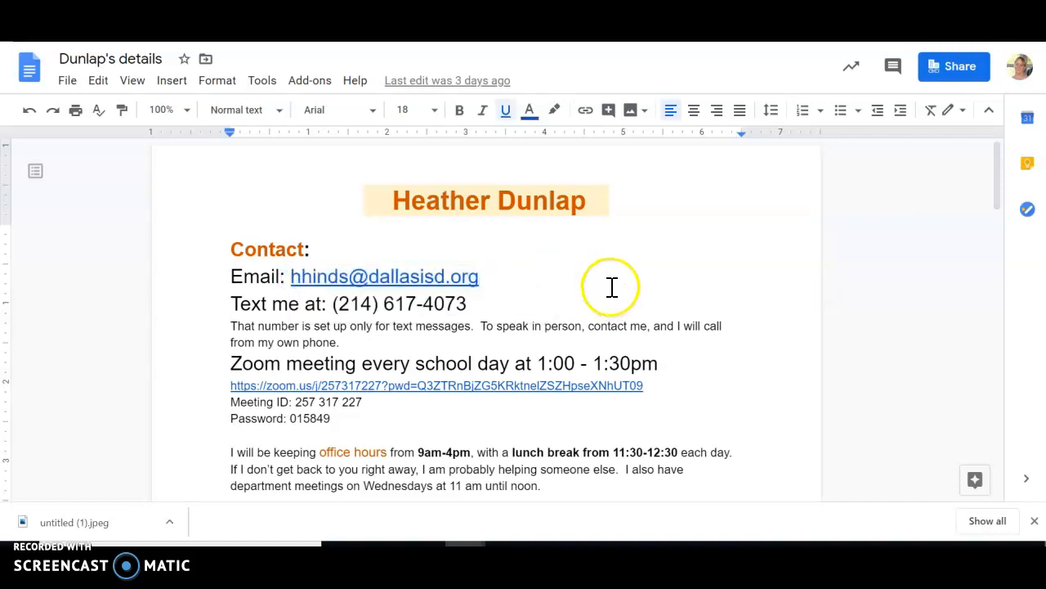